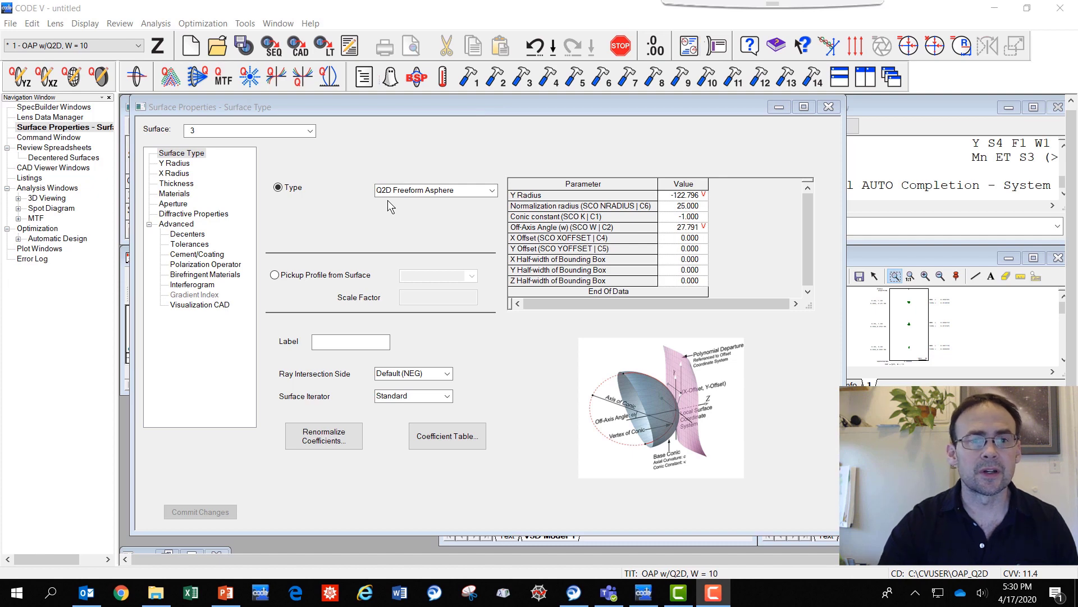
# Step: Commit surface 3 as a Q2D Freeform Asphere and display the mirror system in 3D
pyautogui.click(492, 192)
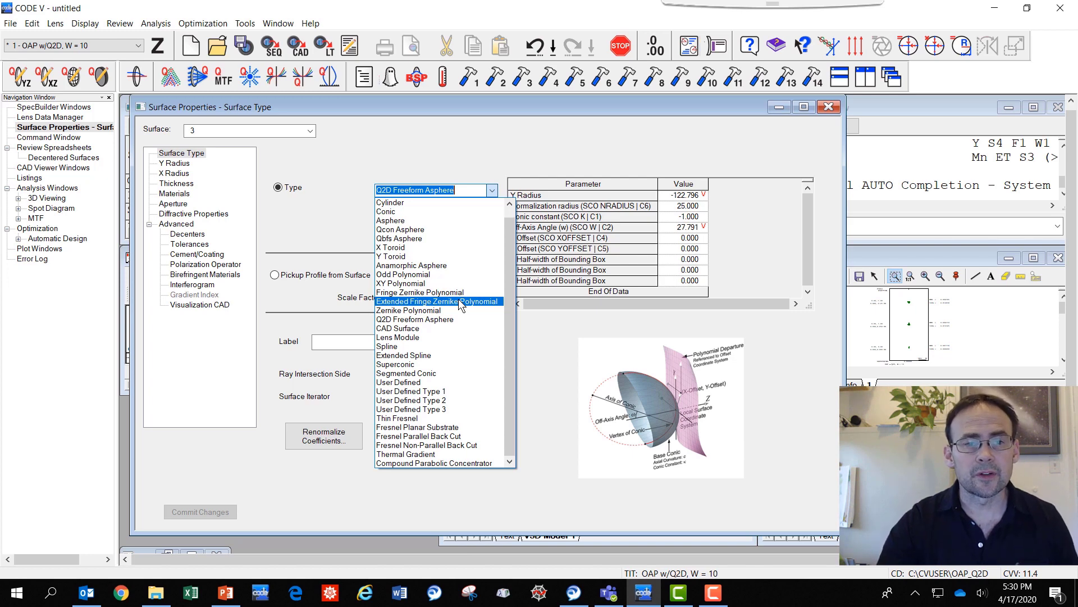
pyautogui.click(453, 318)
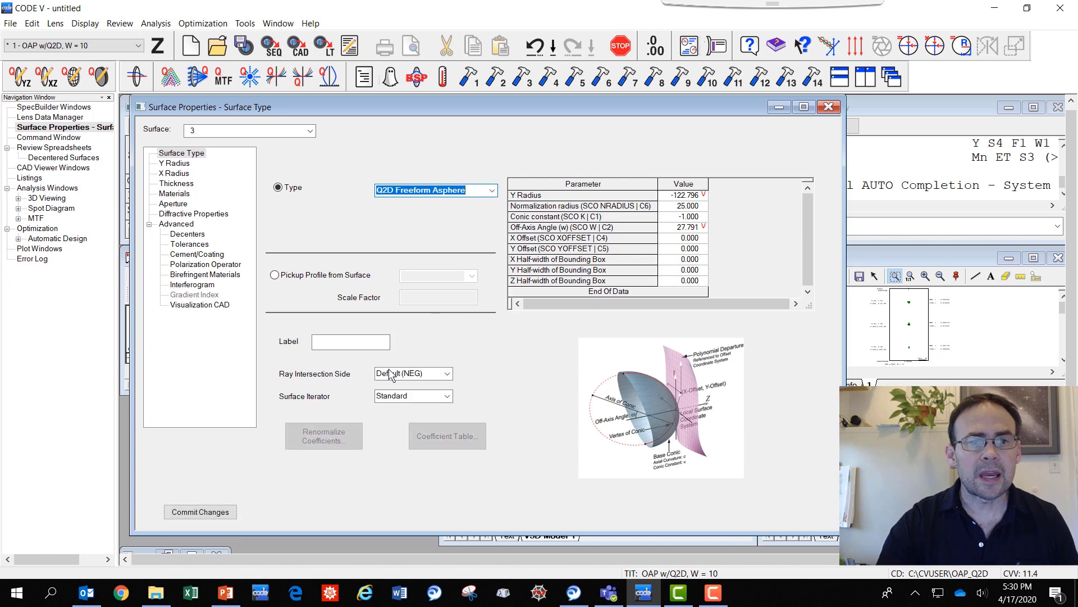
pyautogui.click(217, 516)
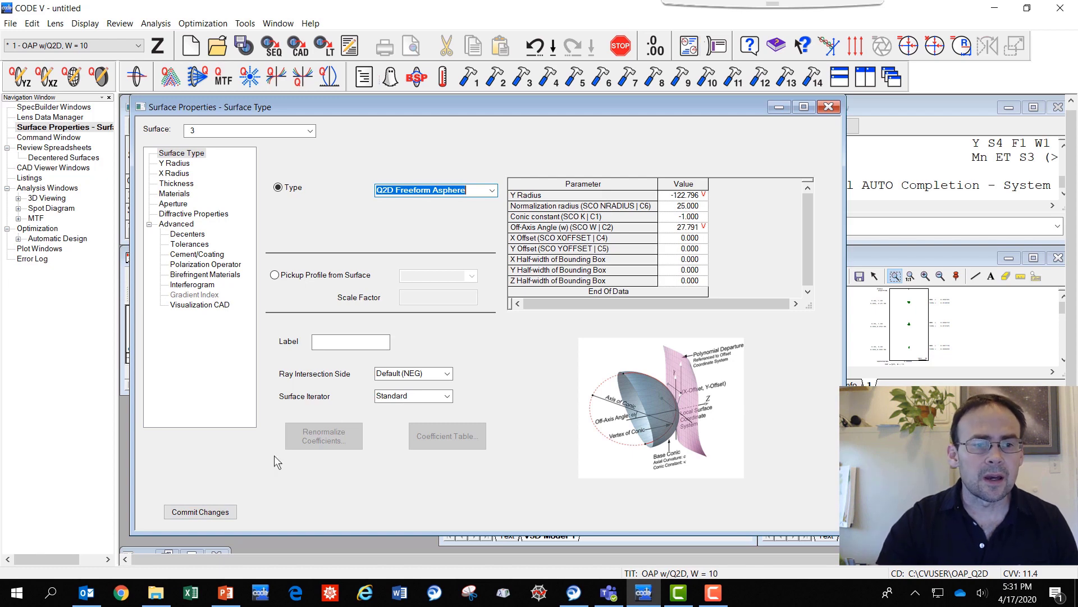
pyautogui.click(201, 512)
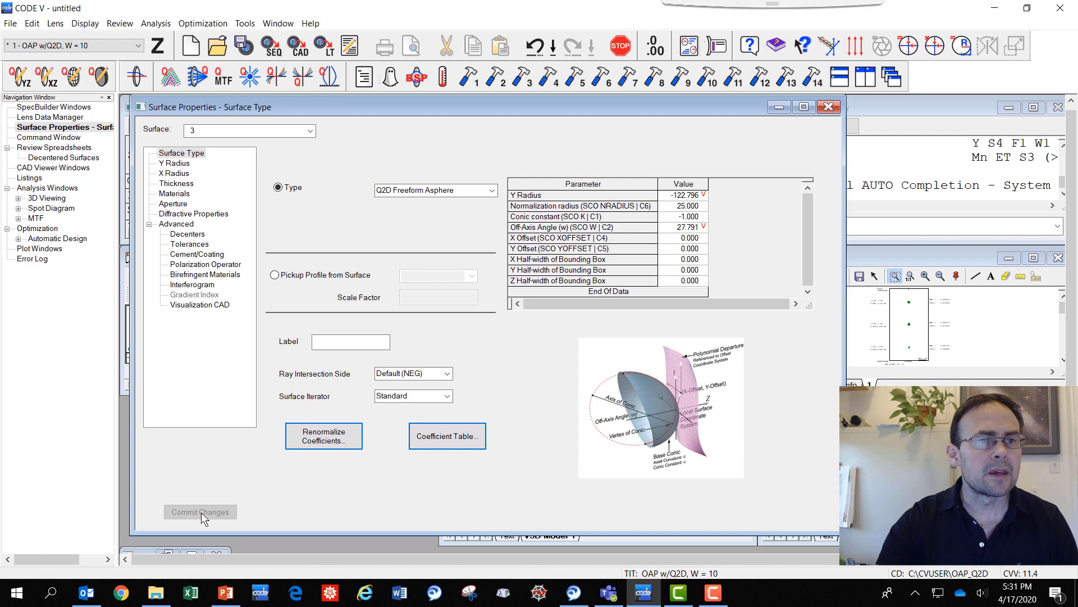
pyautogui.click(100, 76)
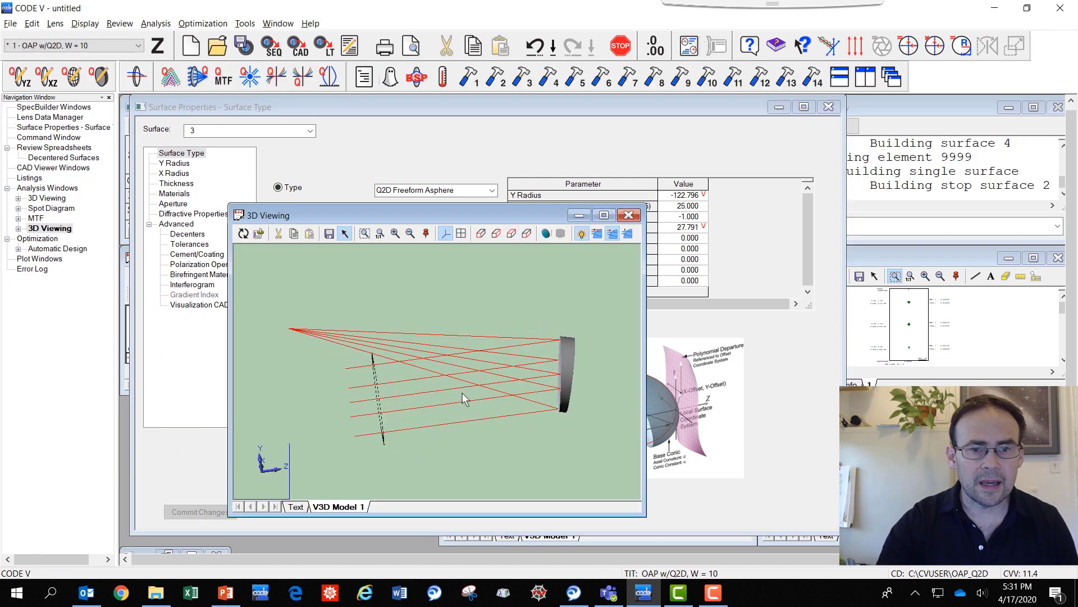
# Step: Rotate the 3D model toward the mirror and move its window to the upper left
pyautogui.moveTo(565, 381); pyautogui.dragTo(587, 366)
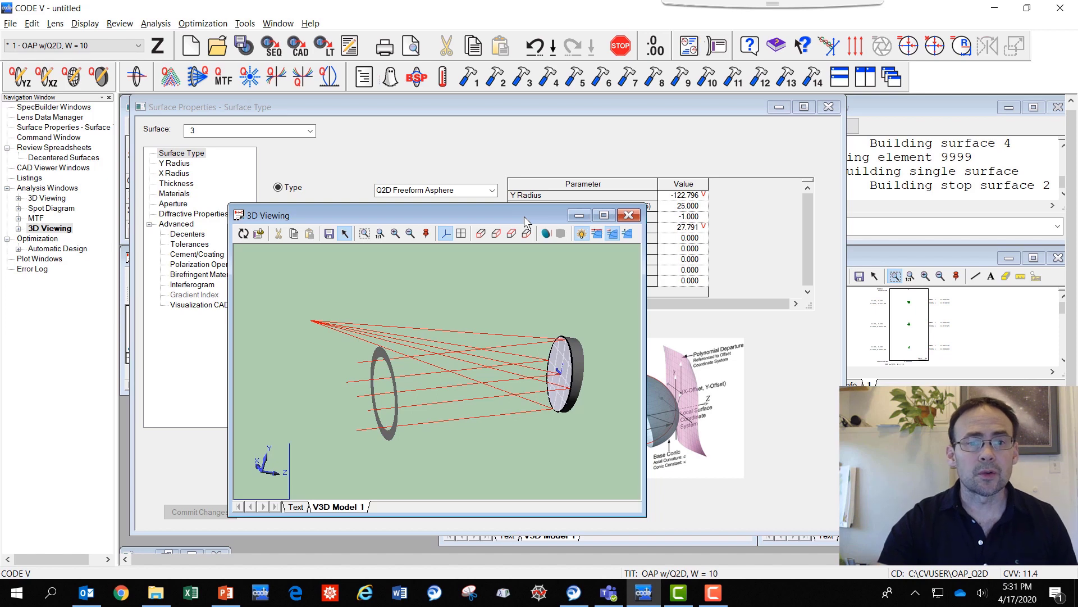
pyautogui.moveTo(524, 217); pyautogui.dragTo(515, 187)
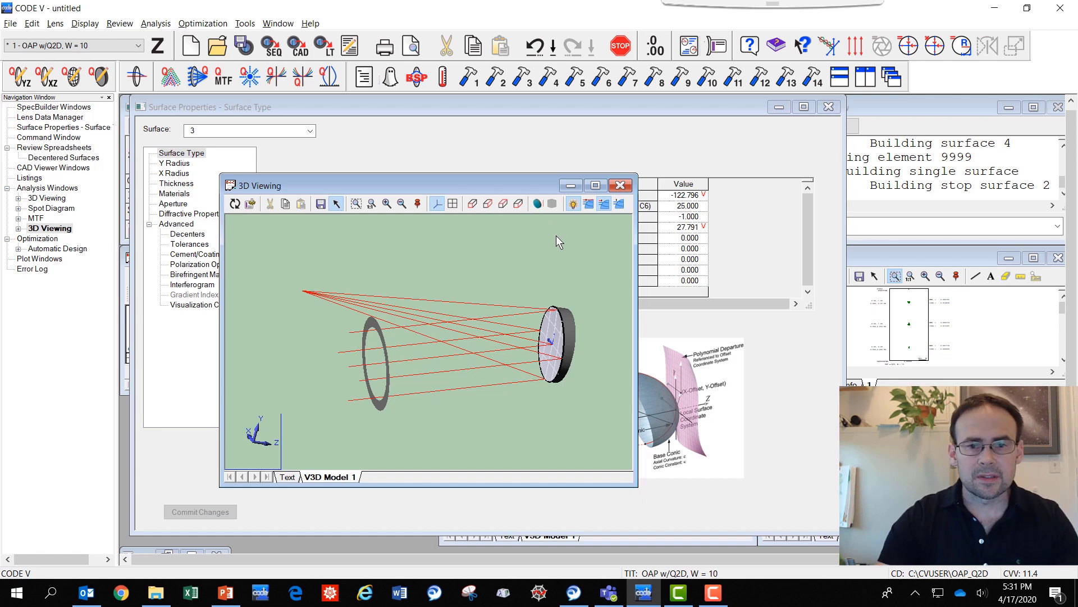
pyautogui.moveTo(529, 183); pyautogui.dragTo(426, 99)
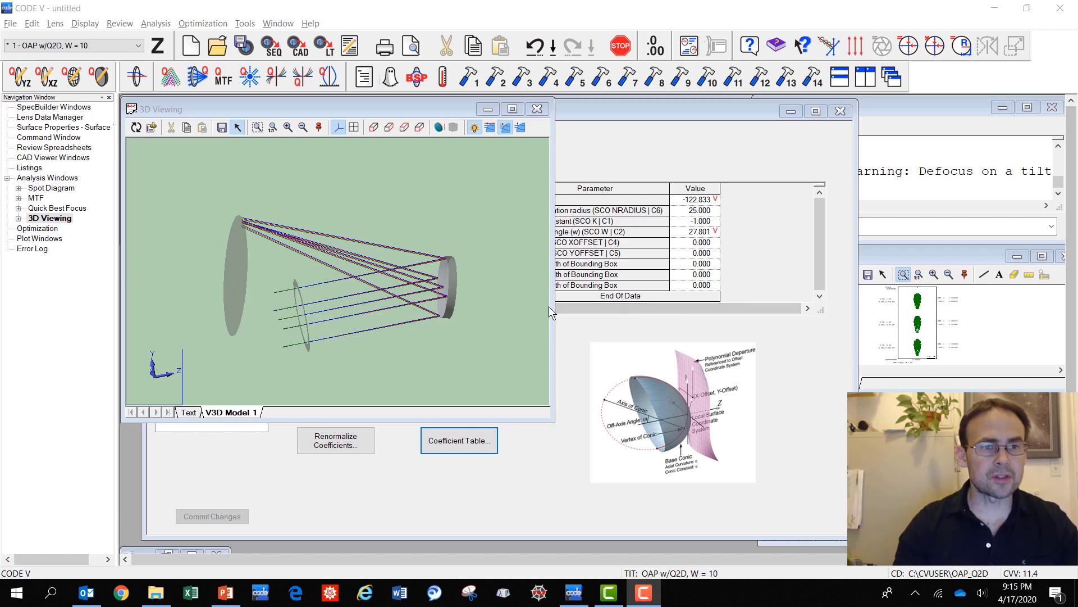
# Step: Rotate the 3D mirror model to a new viewing orientation
pyautogui.moveTo(473, 243); pyautogui.dragTo(280, 312)
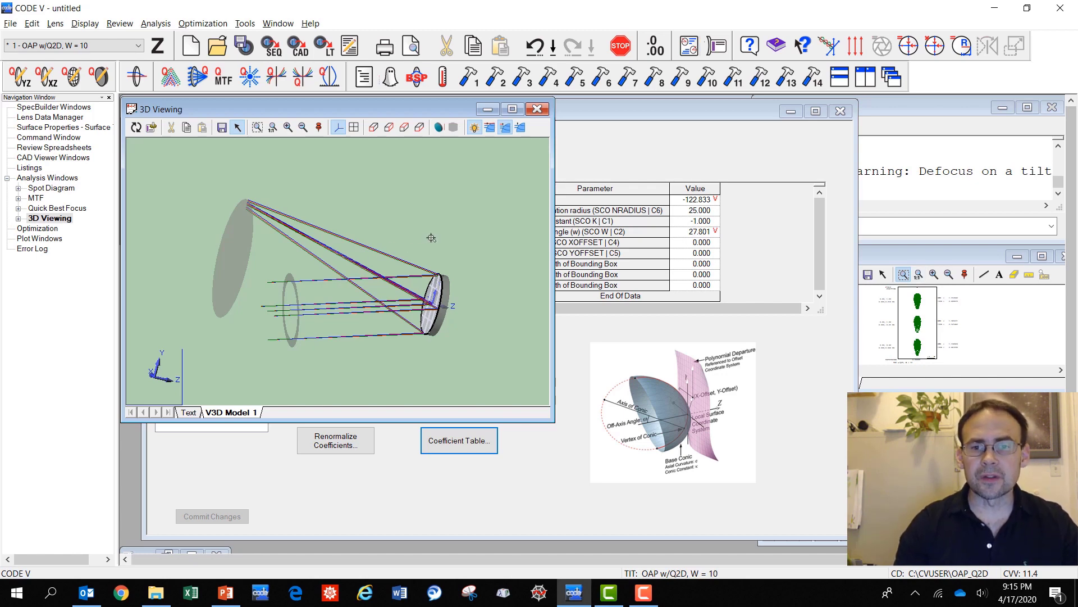
# Step: Maximize the spot diagram, then tile it with the 3D view and surface properties windows
pyautogui.doubleClick(919, 251)
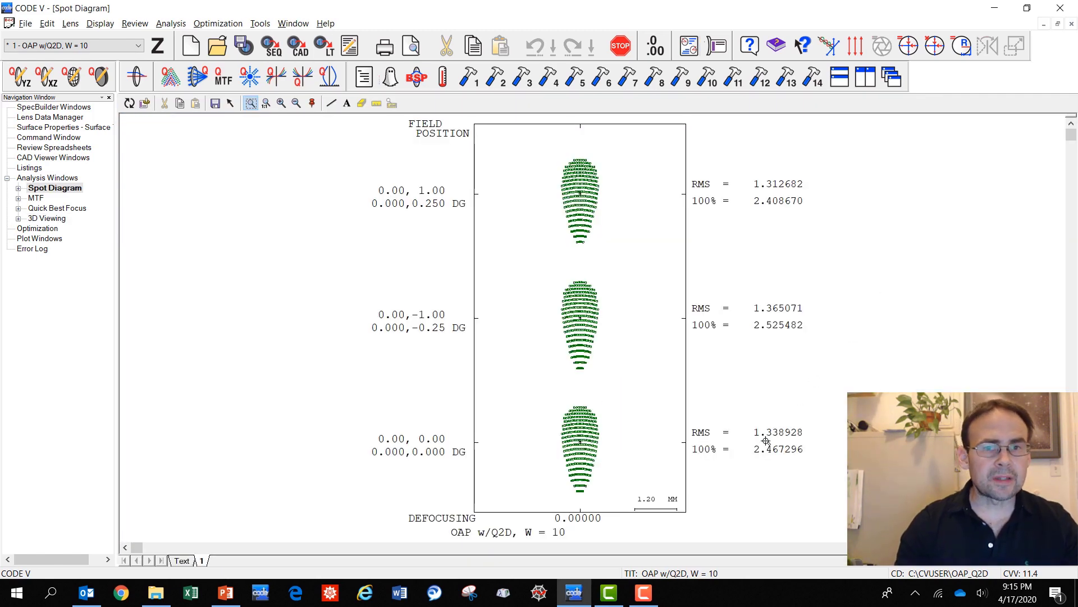
pyautogui.click(865, 79)
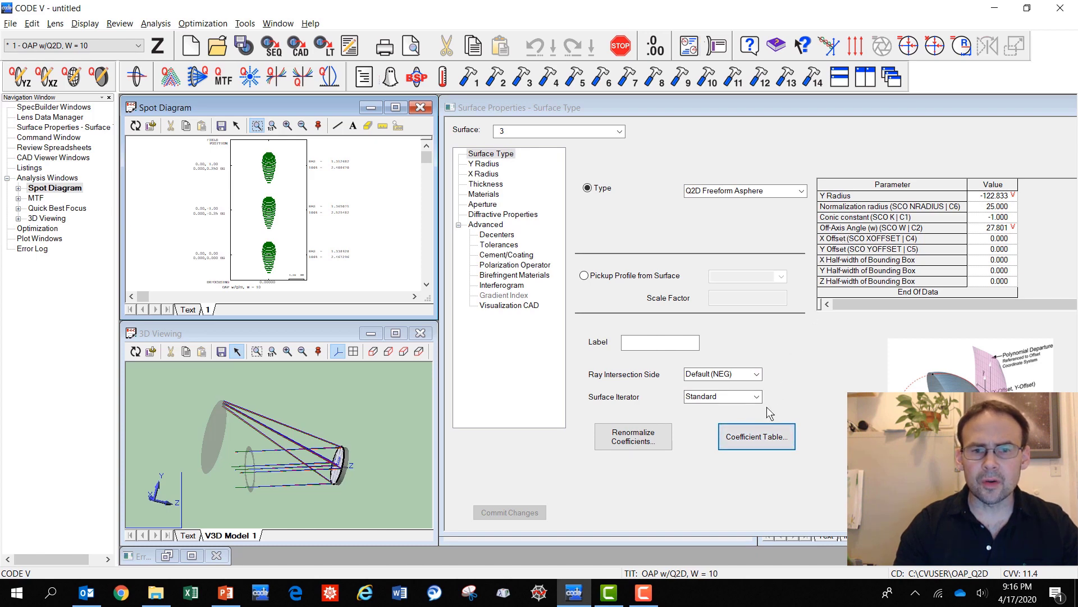
pyautogui.click(755, 436)
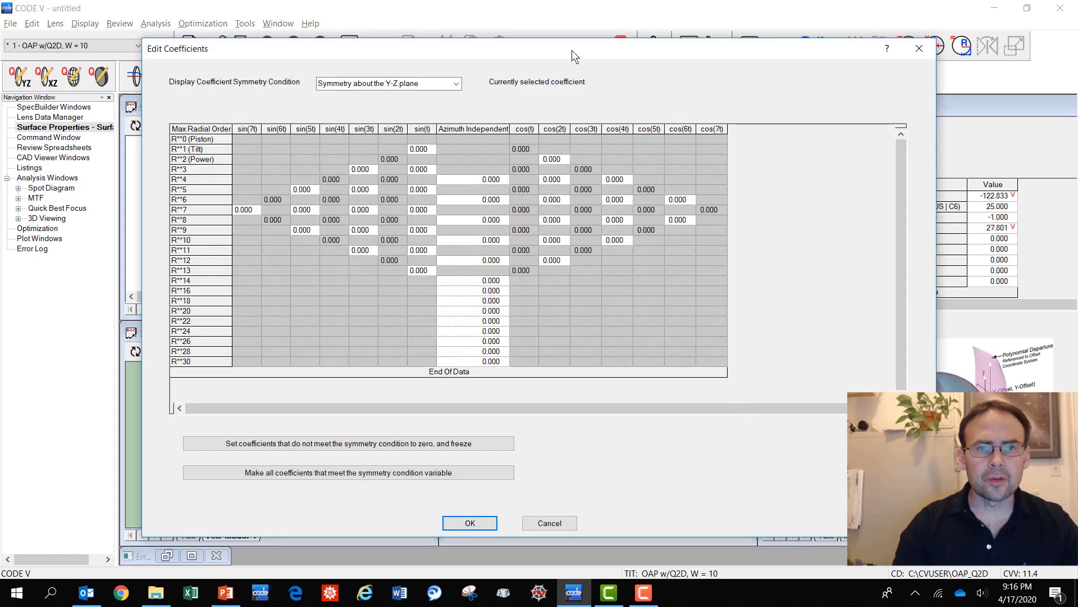
pyautogui.moveTo(572, 49); pyautogui.dragTo(601, 58)
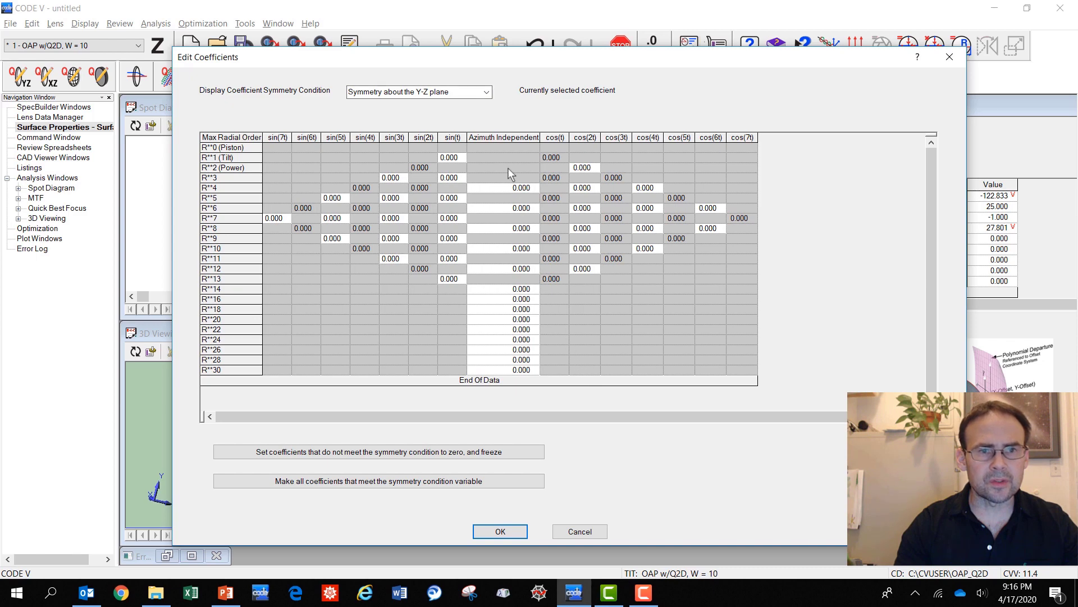
pyautogui.click(484, 93)
pyautogui.click(446, 123)
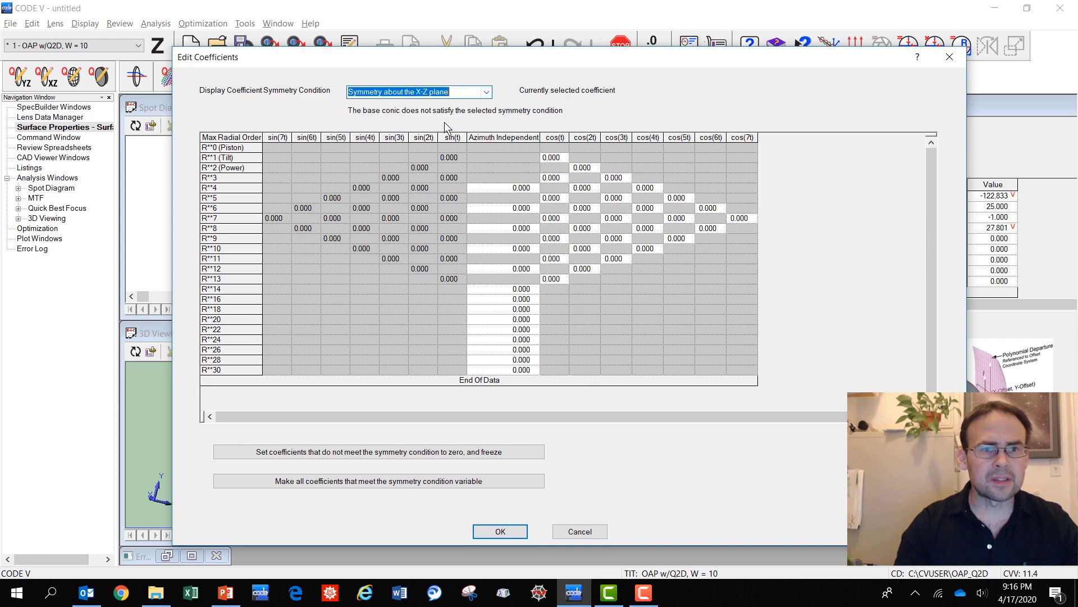
pyautogui.click(487, 93)
pyautogui.click(462, 104)
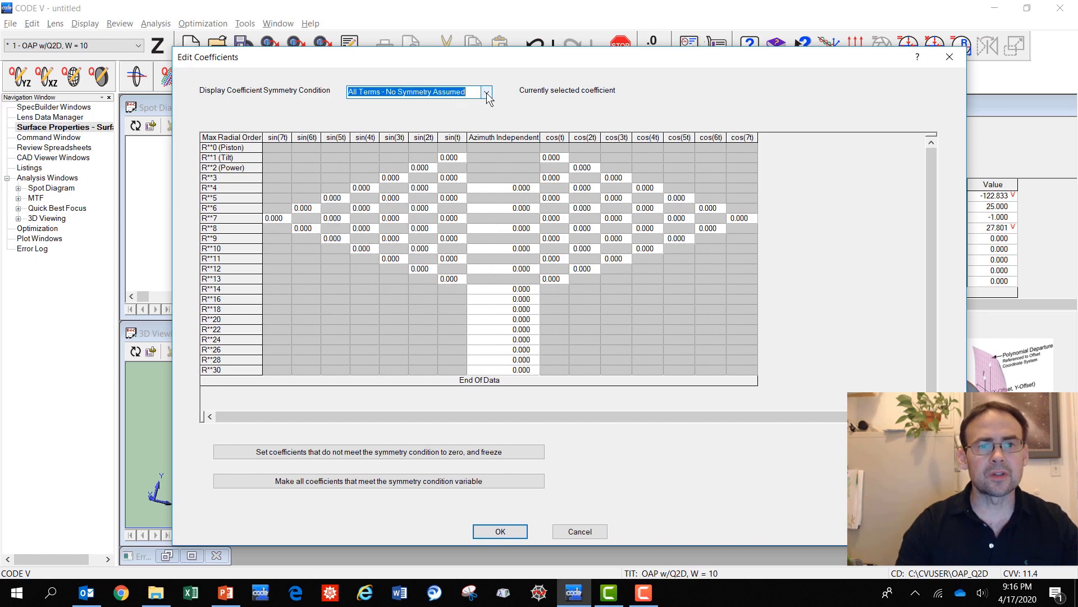
pyautogui.click(486, 93)
pyautogui.click(449, 112)
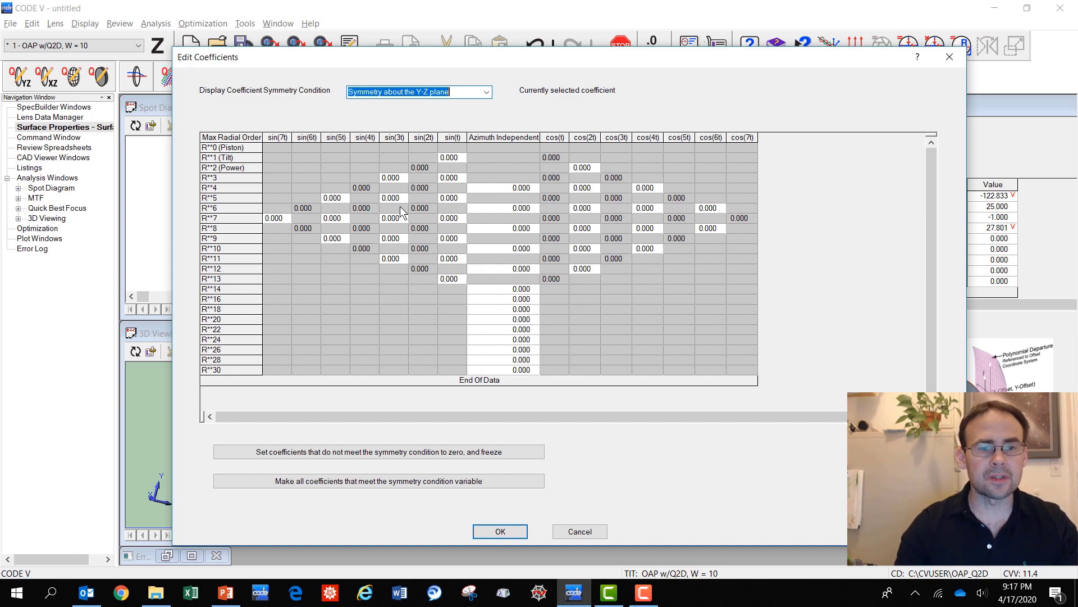
pyautogui.click(517, 535)
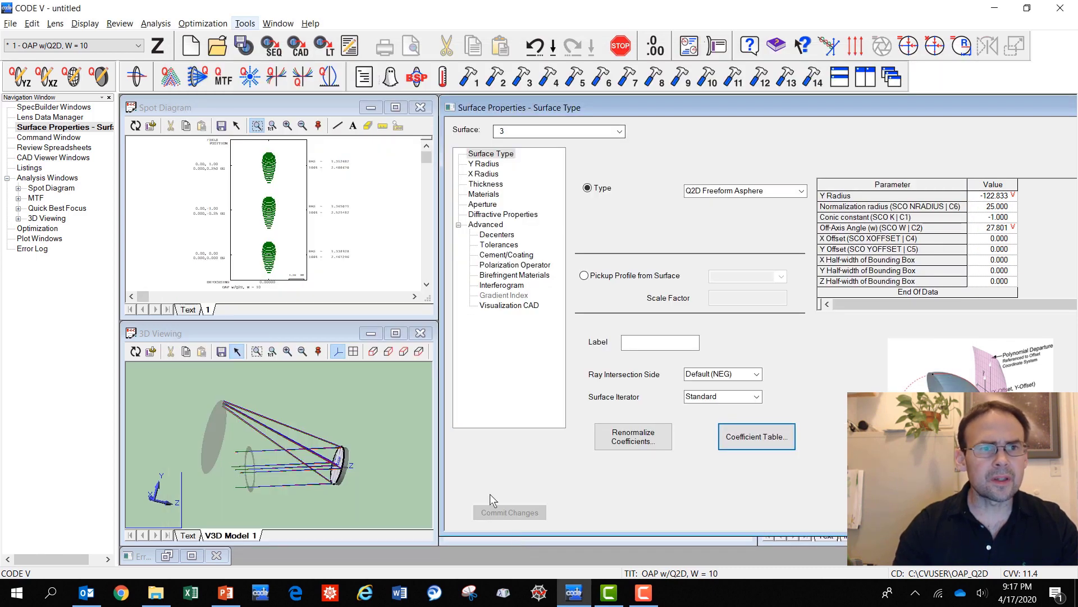
# Step: Open Automatic Design and turn on step optimization
pyautogui.click(189, 23)
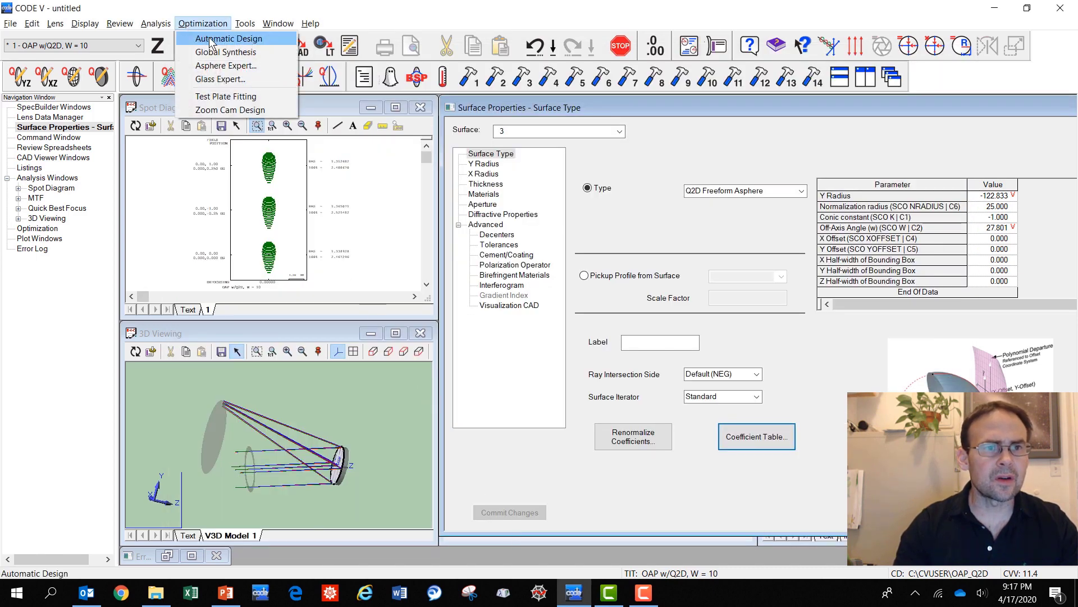
pyautogui.click(210, 39)
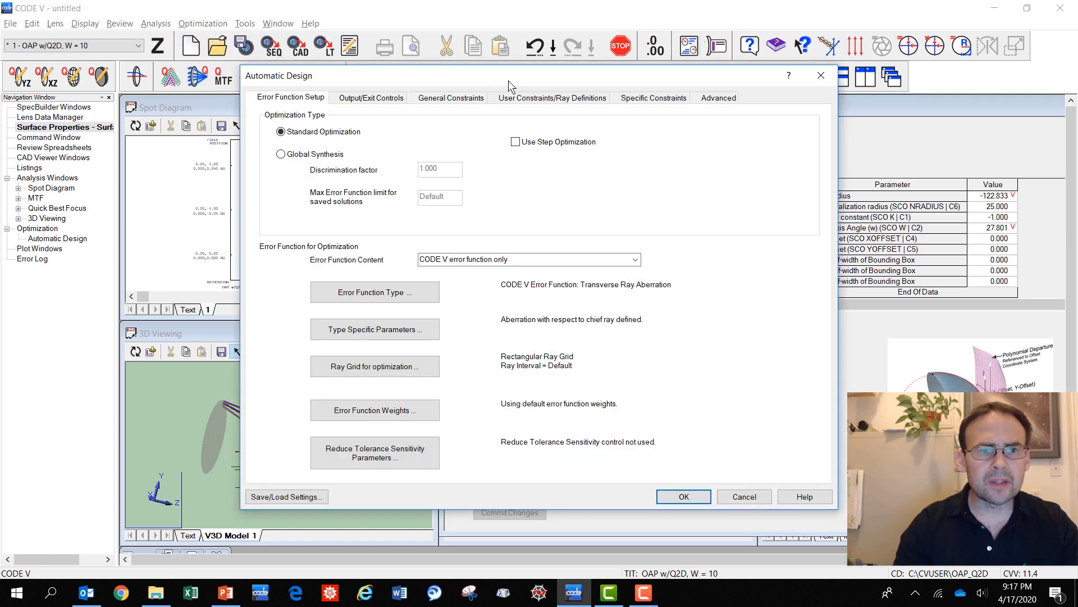
pyautogui.moveTo(511, 86); pyautogui.dragTo(546, 92)
pyautogui.click(569, 158)
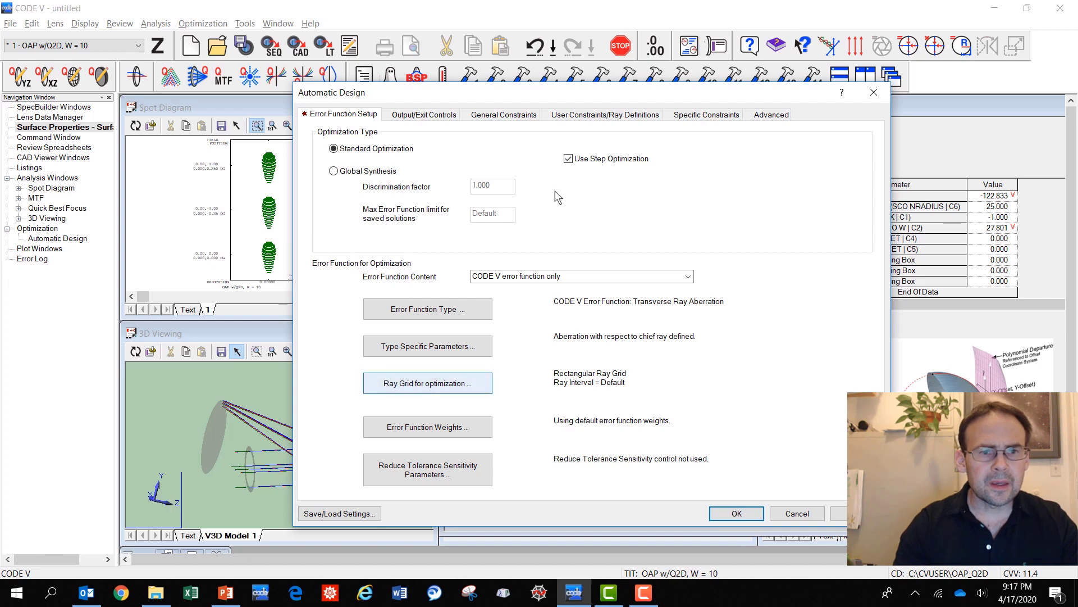
# Step: Set the optimization ray grid interval to 0.1 and view the Specific Constraints list
pyautogui.click(447, 387)
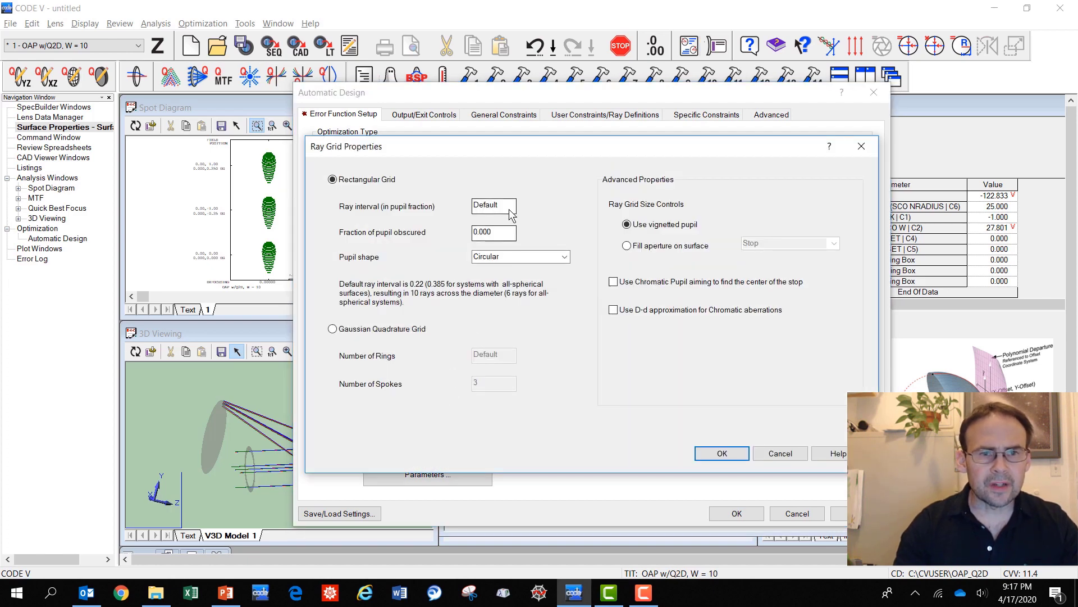
pyautogui.moveTo(509, 209); pyautogui.dragTo(438, 205)
pyautogui.write('0.1')
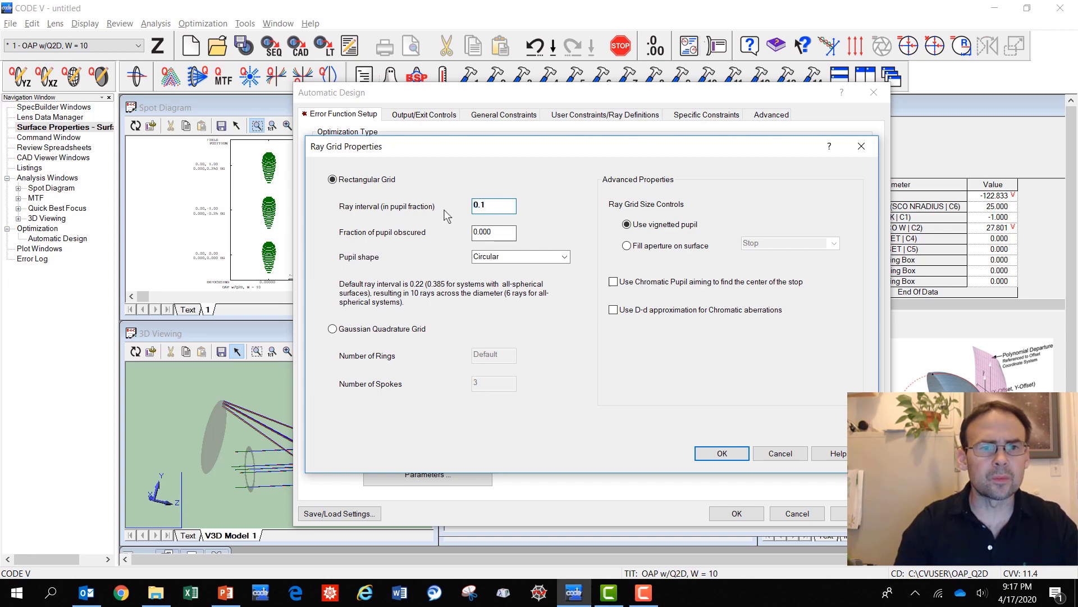
pyautogui.click(729, 450)
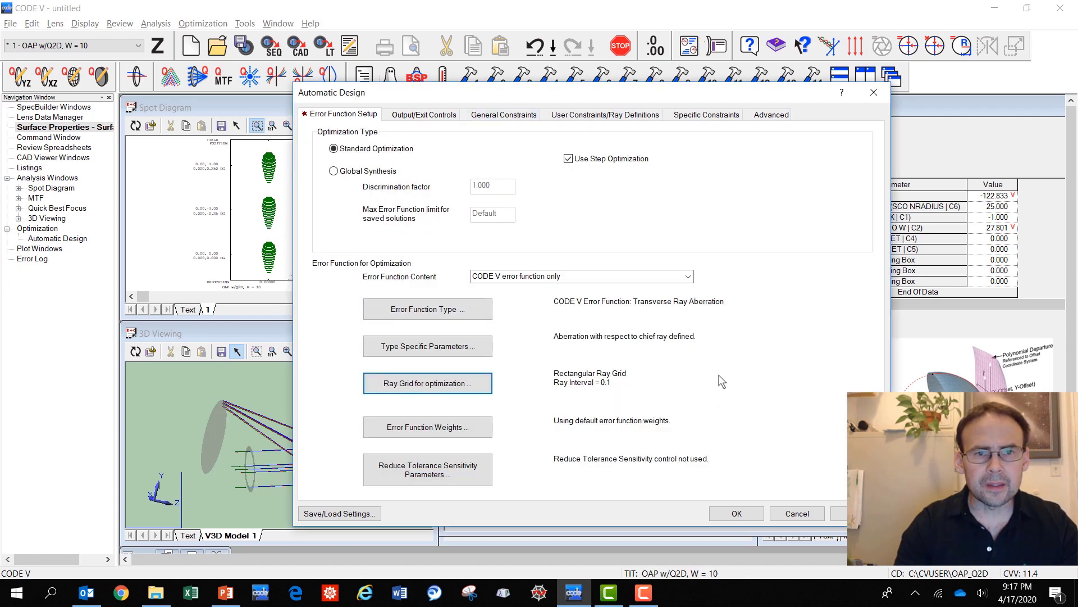
pyautogui.click(689, 116)
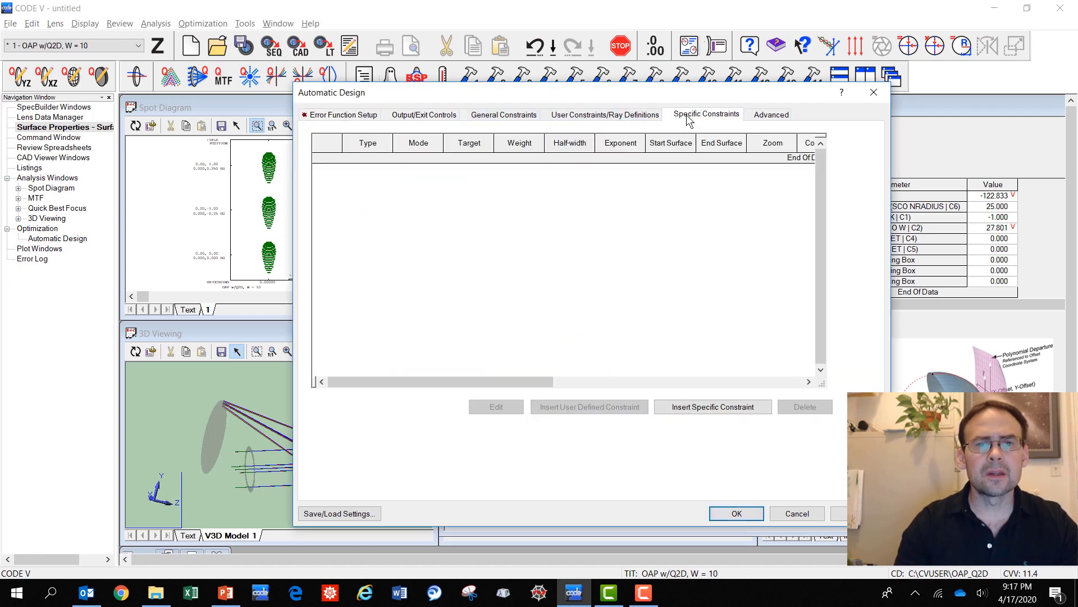
# Step: Add an effective focal length constraint with a target of -75.0
pyautogui.click(714, 408)
pyautogui.click(299, 116)
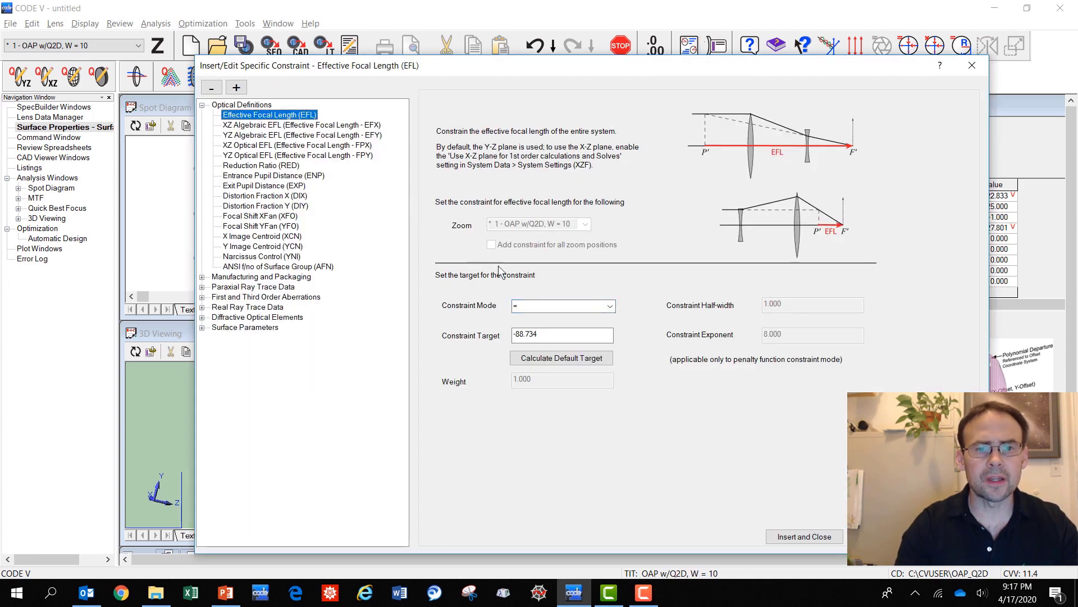
pyautogui.moveTo(587, 335); pyautogui.dragTo(470, 340)
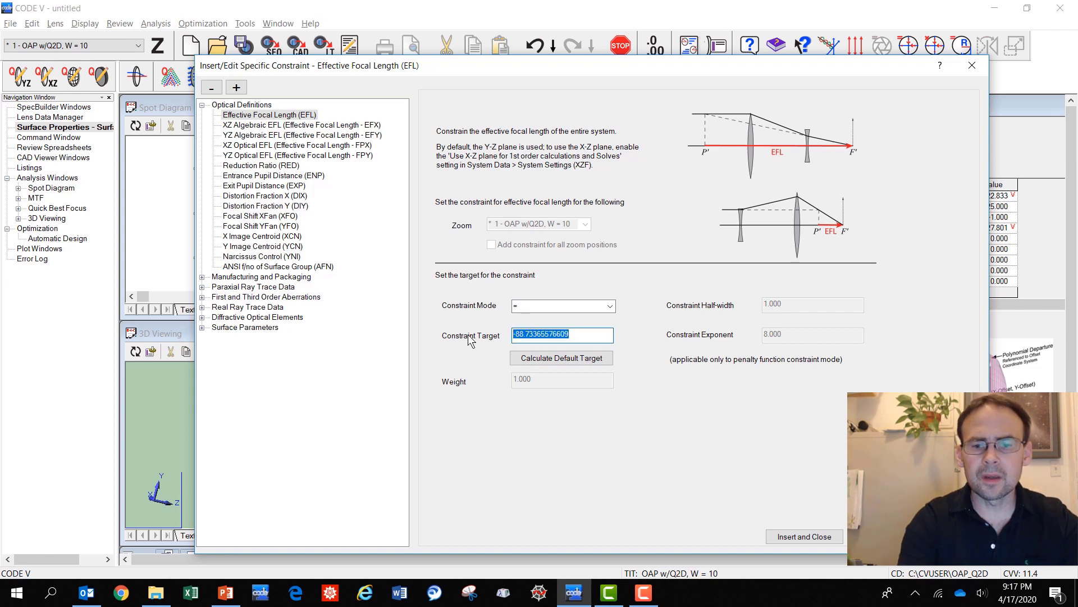
pyautogui.write('-75.0')
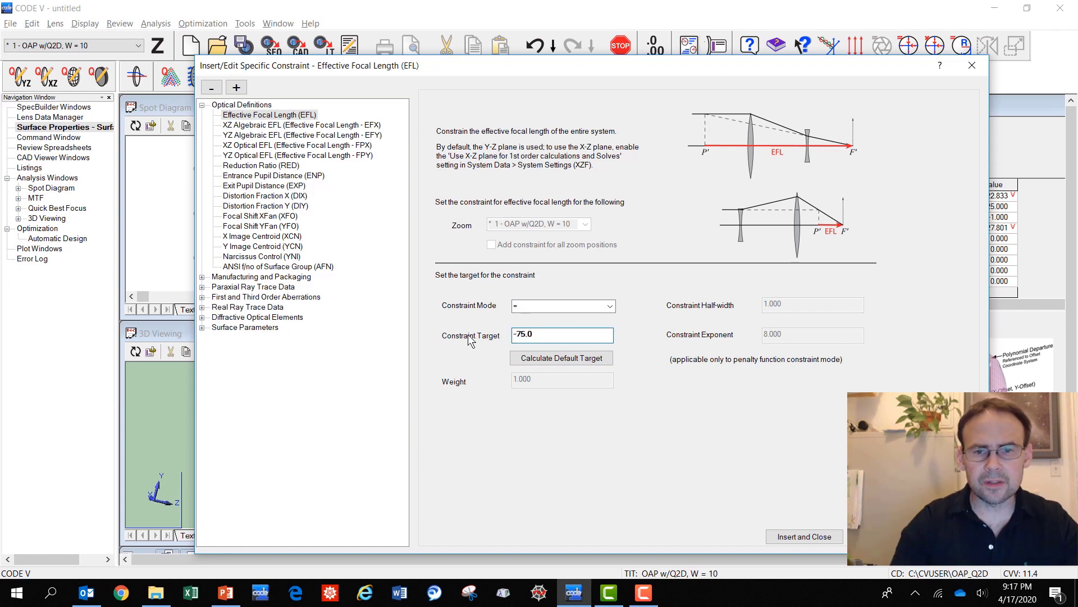
pyautogui.press('Tab')
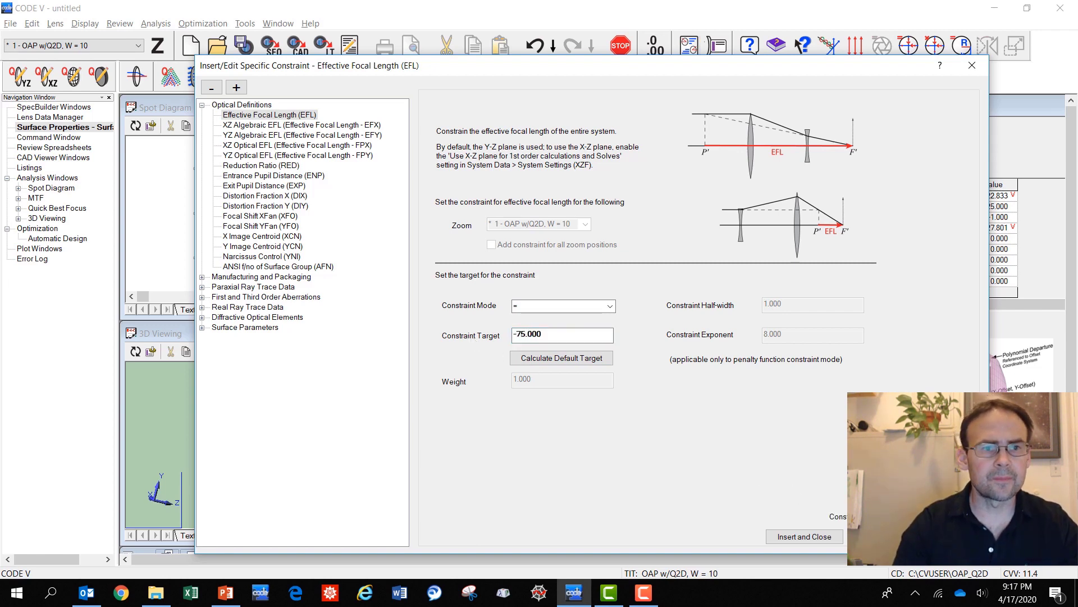
# Step: Add image local X, local Y and local angle-of-incidence constraints targeting 0.0
pyautogui.click(201, 306)
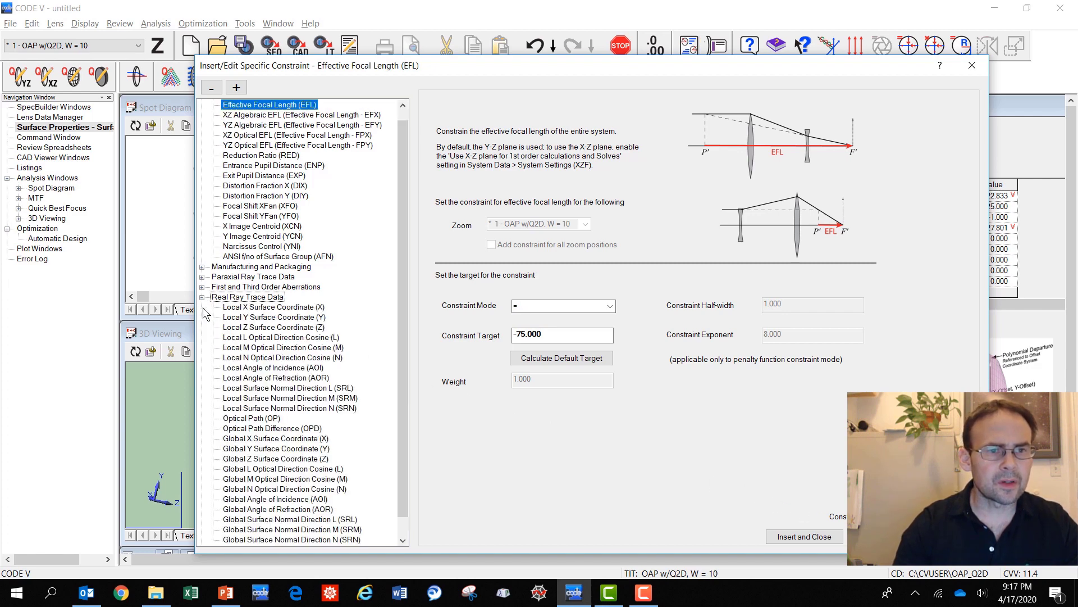
pyautogui.click(266, 309)
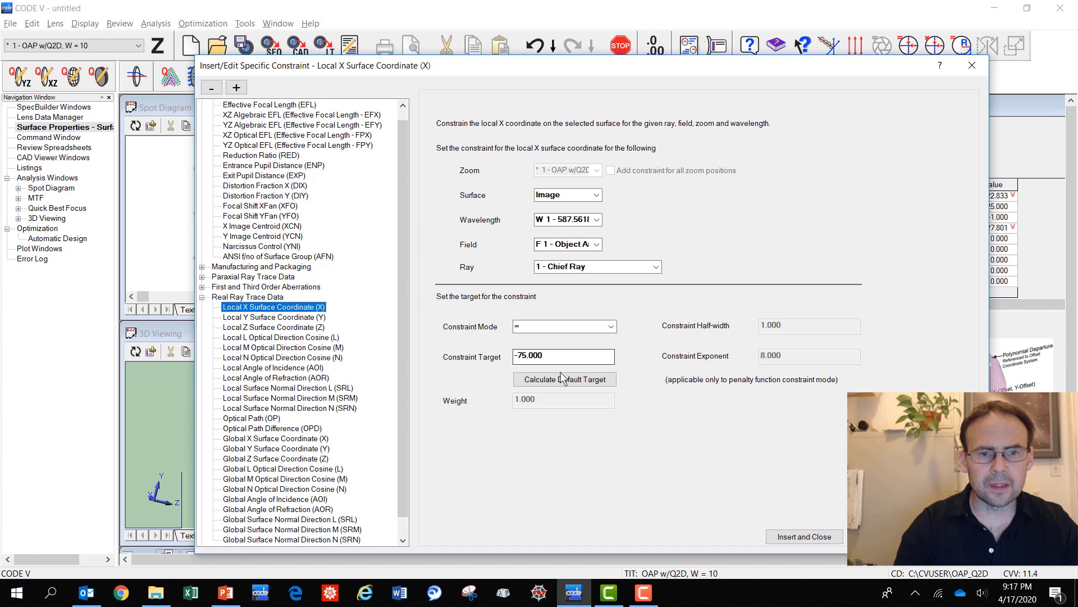
pyautogui.click(566, 380)
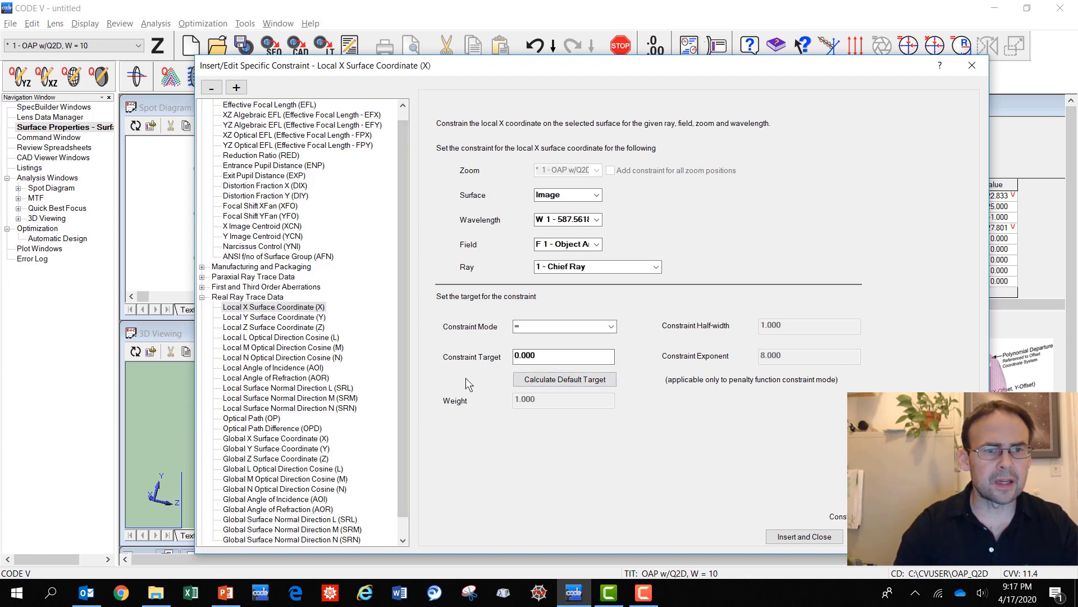
pyautogui.click(312, 318)
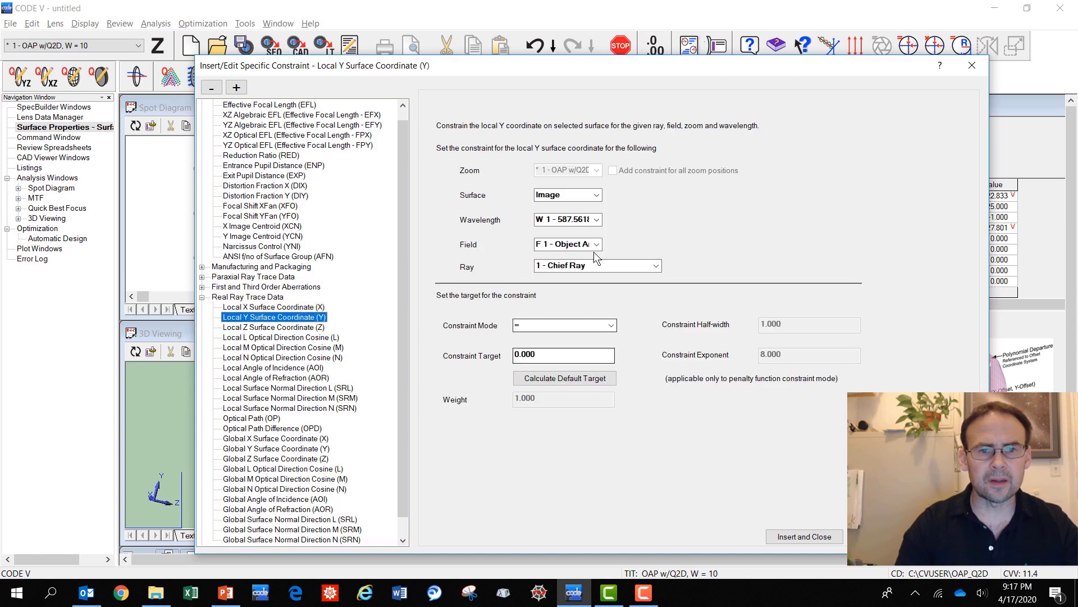
pyautogui.click(568, 378)
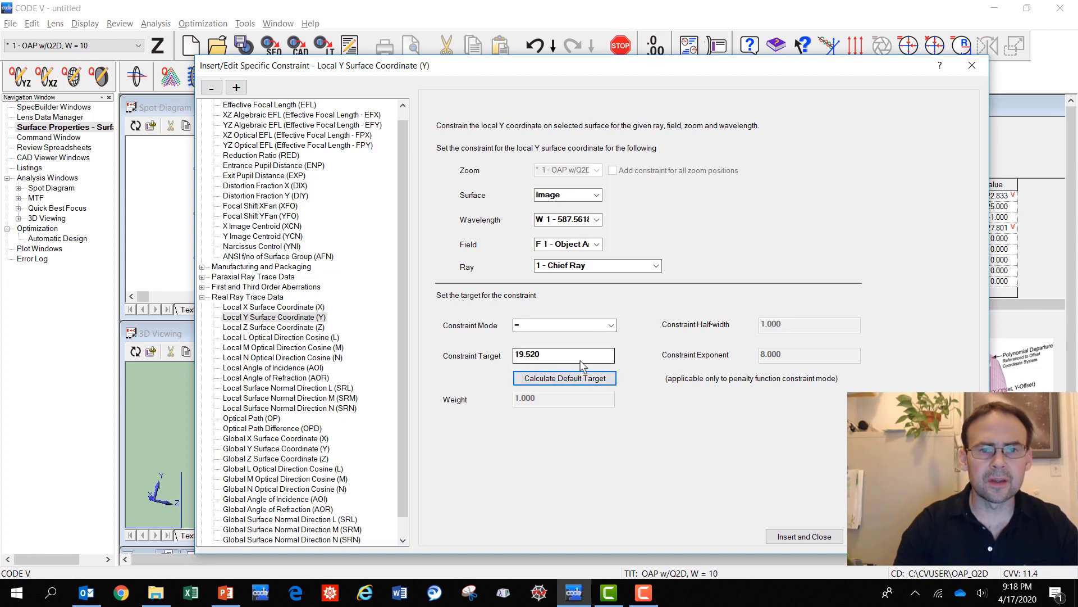
pyautogui.moveTo(582, 357); pyautogui.dragTo(490, 358)
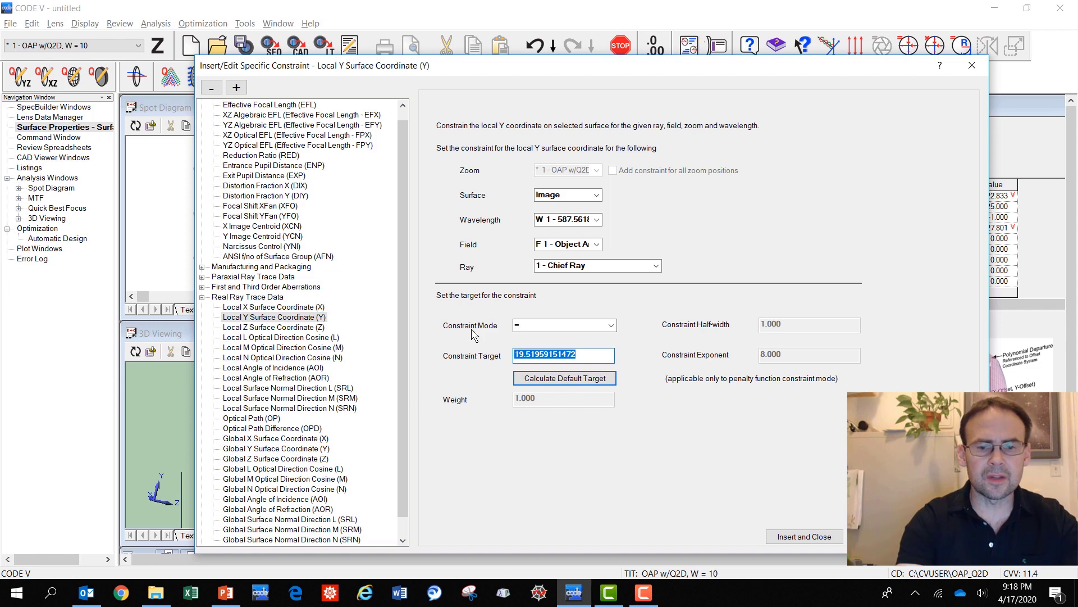
pyautogui.write('0.0')
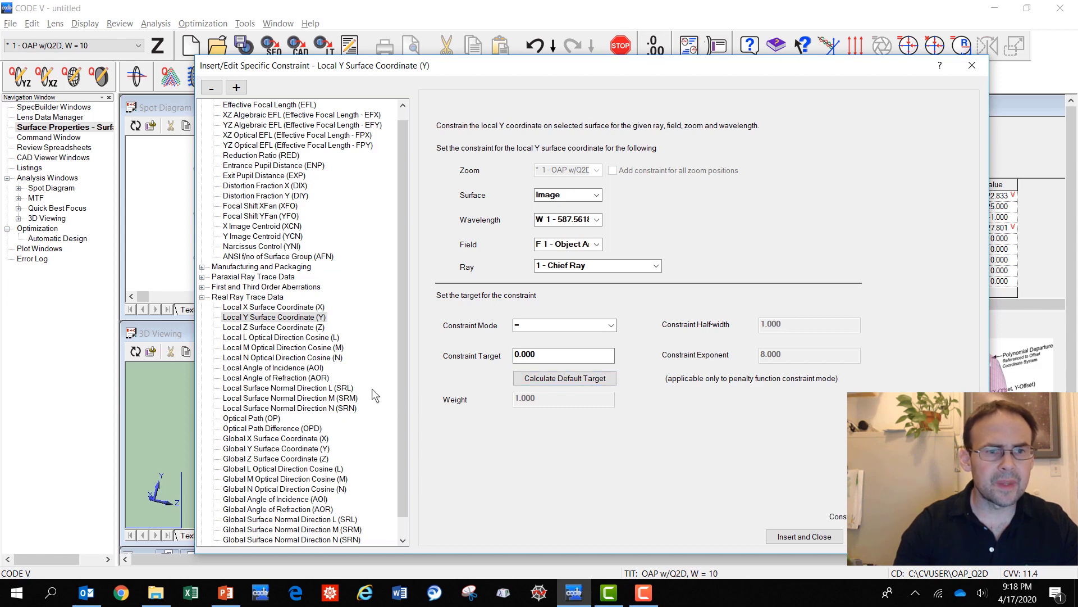
pyautogui.click(296, 368)
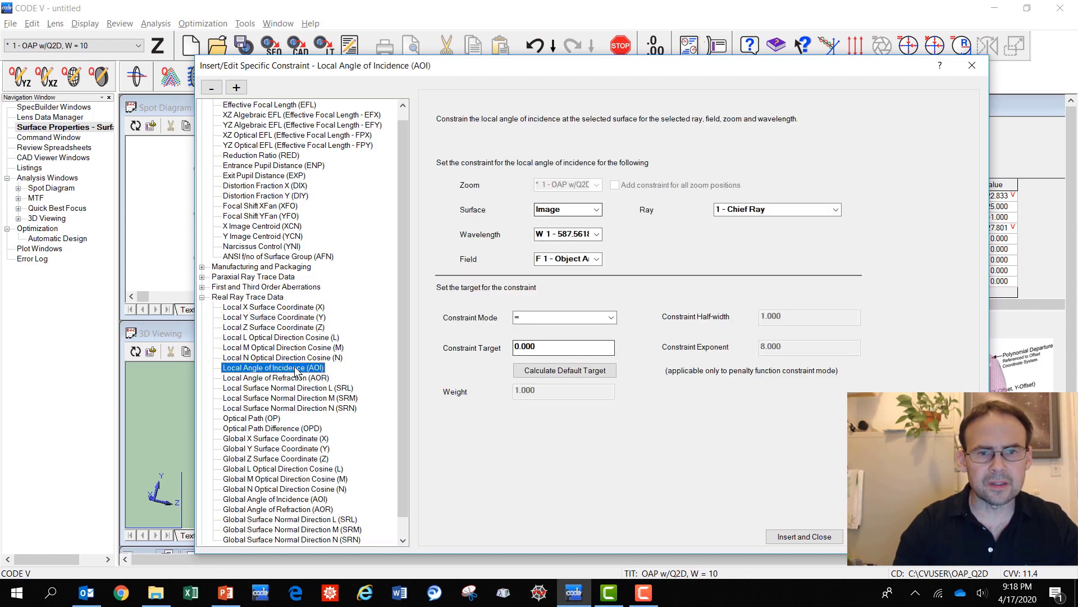
pyautogui.click(814, 537)
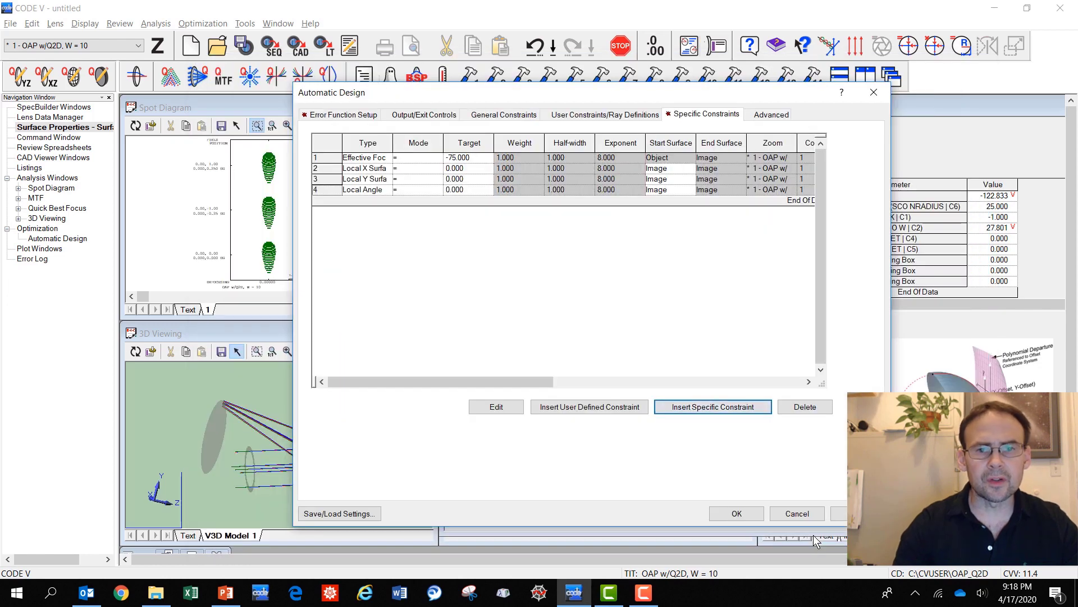
# Step: Enable drawing the system each cycle and an error function vs. cycle chart
pyautogui.click(423, 115)
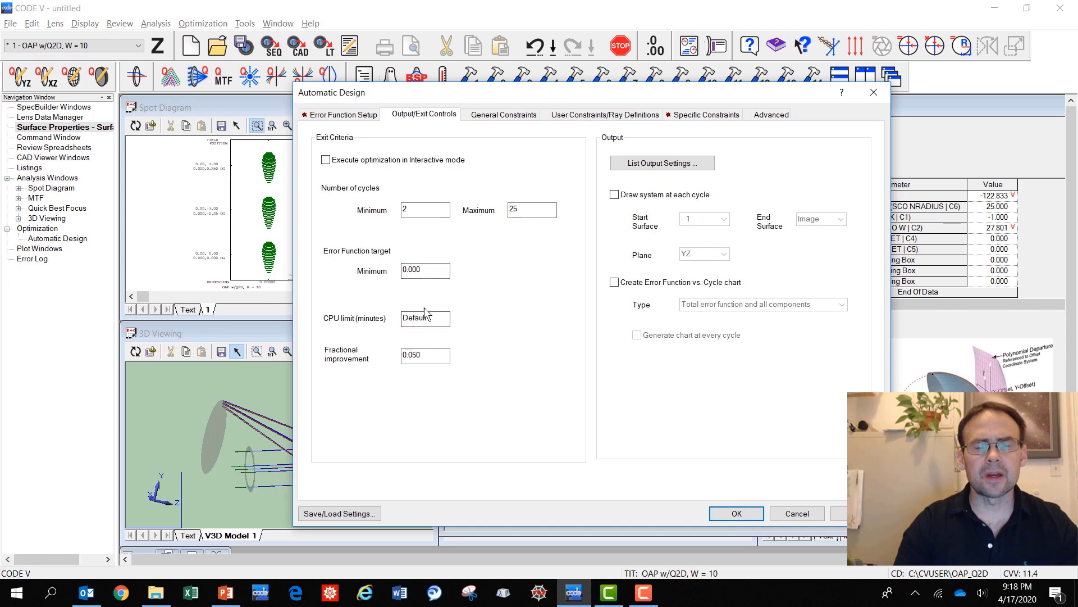
pyautogui.click(614, 195)
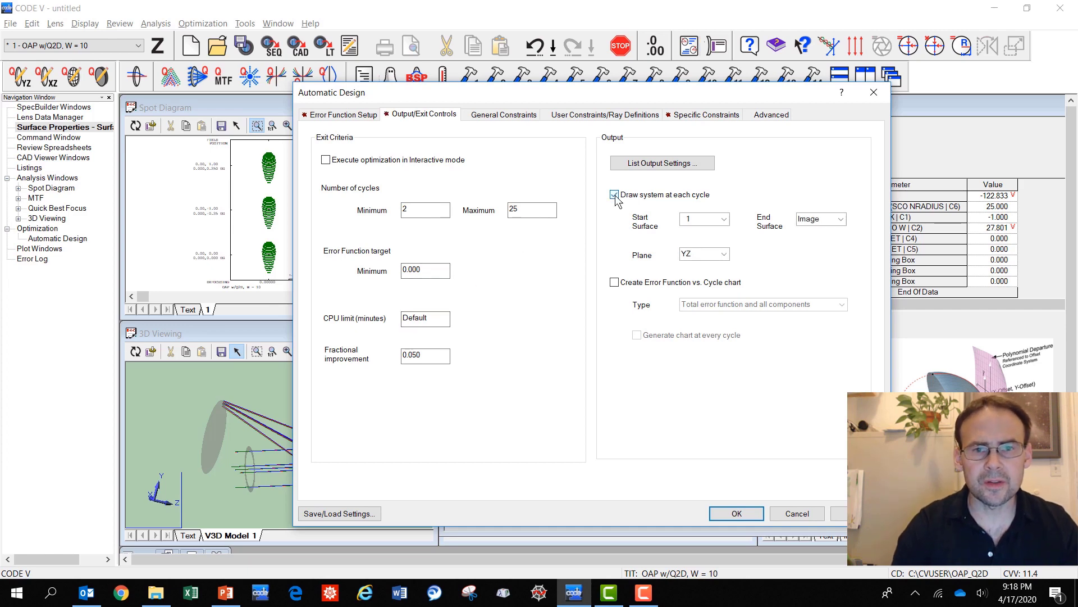
pyautogui.click(614, 282)
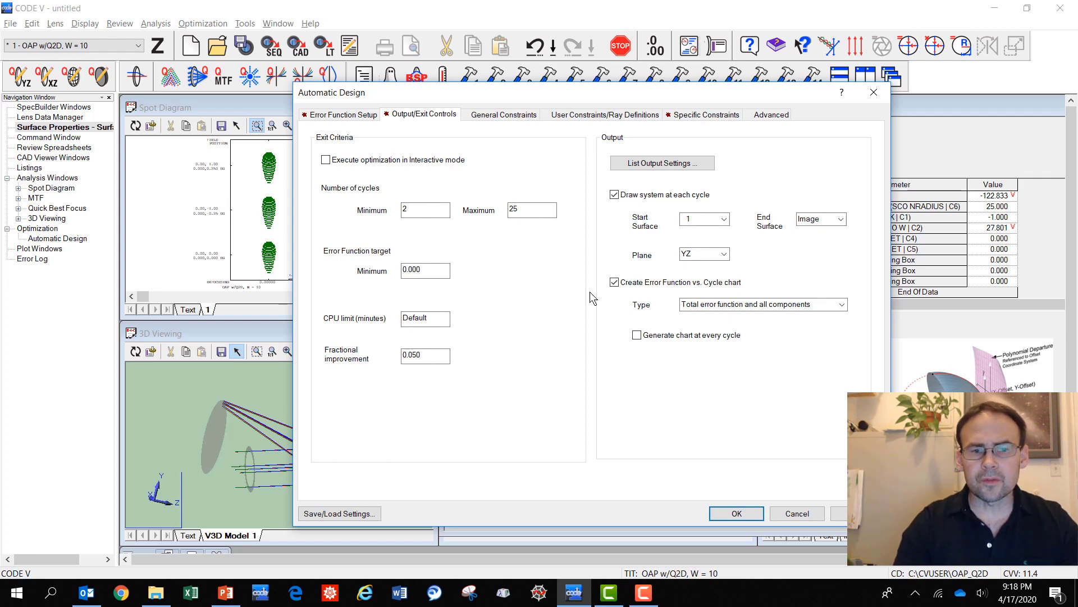
pyautogui.click(353, 514)
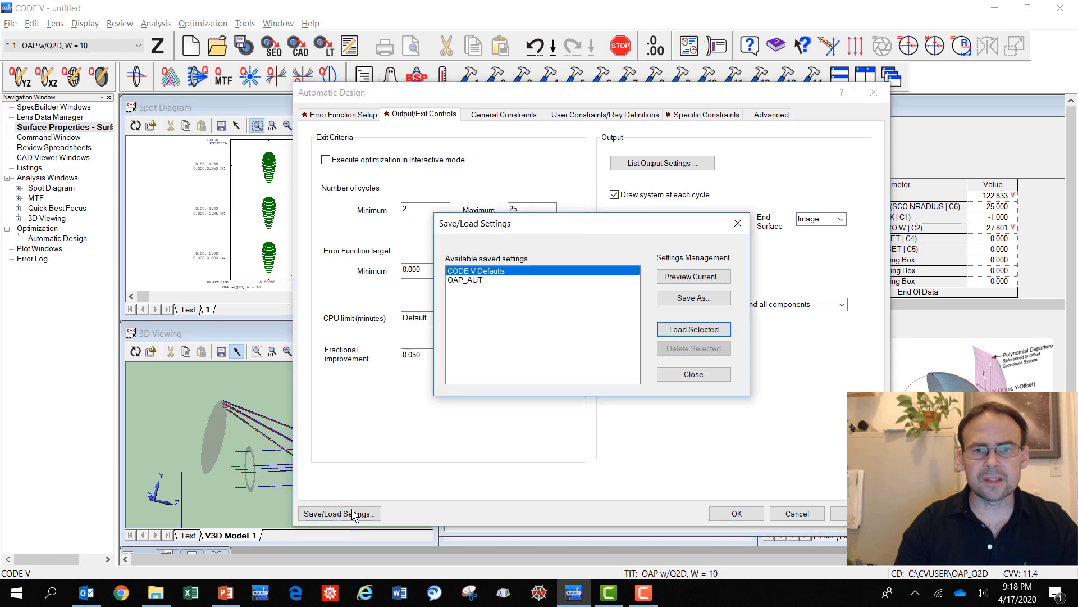
# Step: Save the Automatic Design settings as OAP_AUT, overwriting the existing copy
pyautogui.click(686, 298)
pyautogui.write('OA')
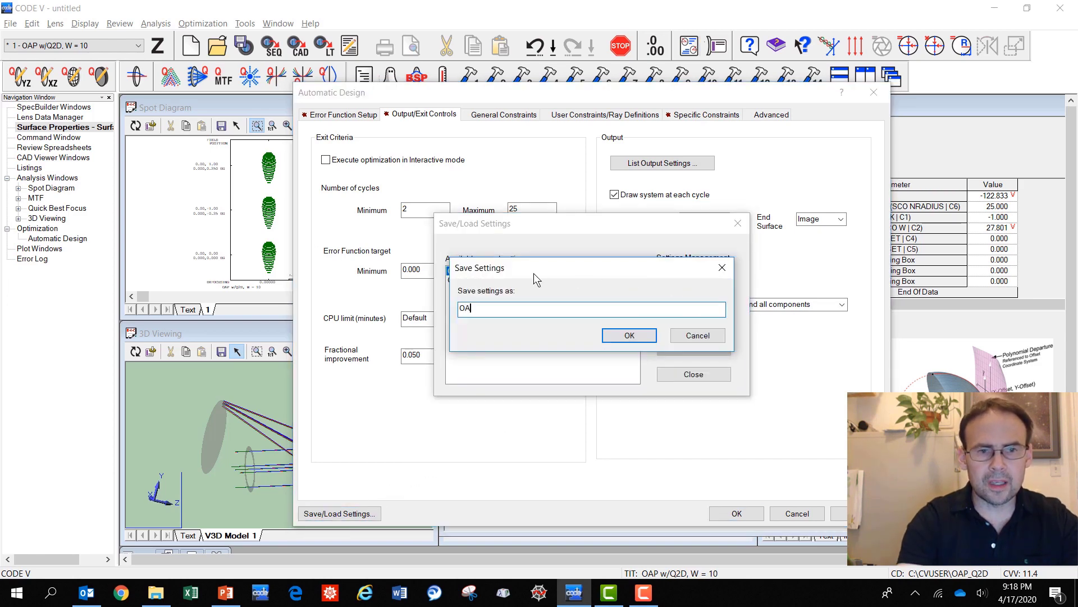
pyautogui.write('P_')
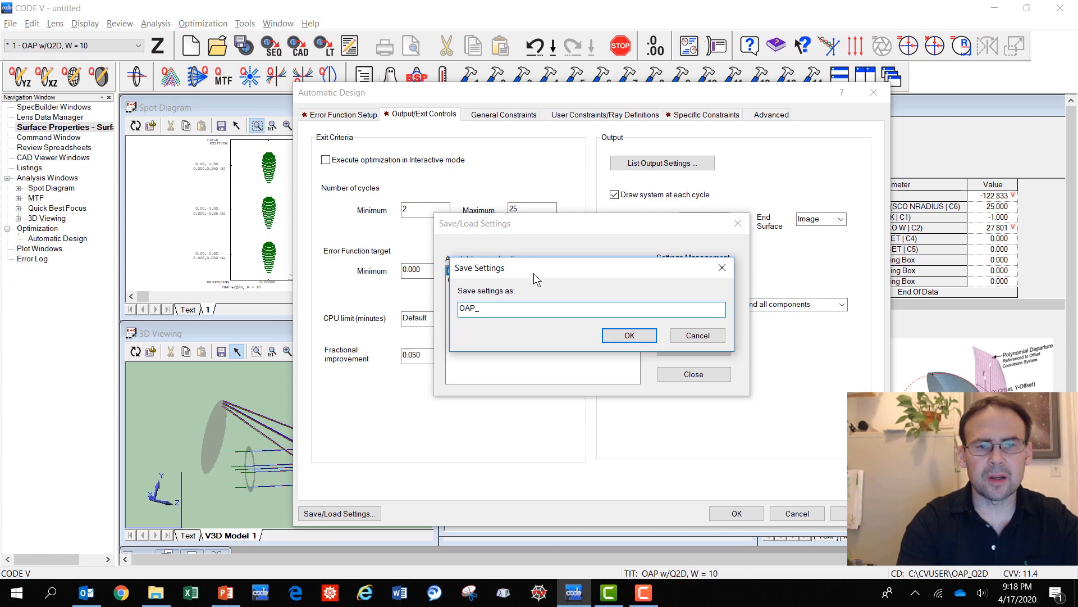
pyautogui.write('AUT')
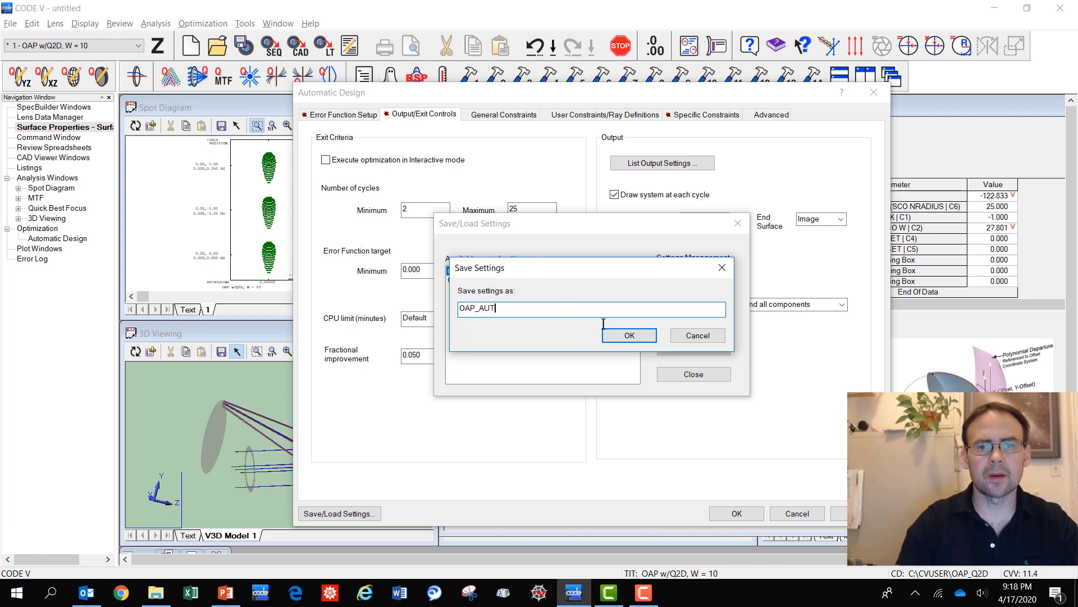
pyautogui.click(620, 336)
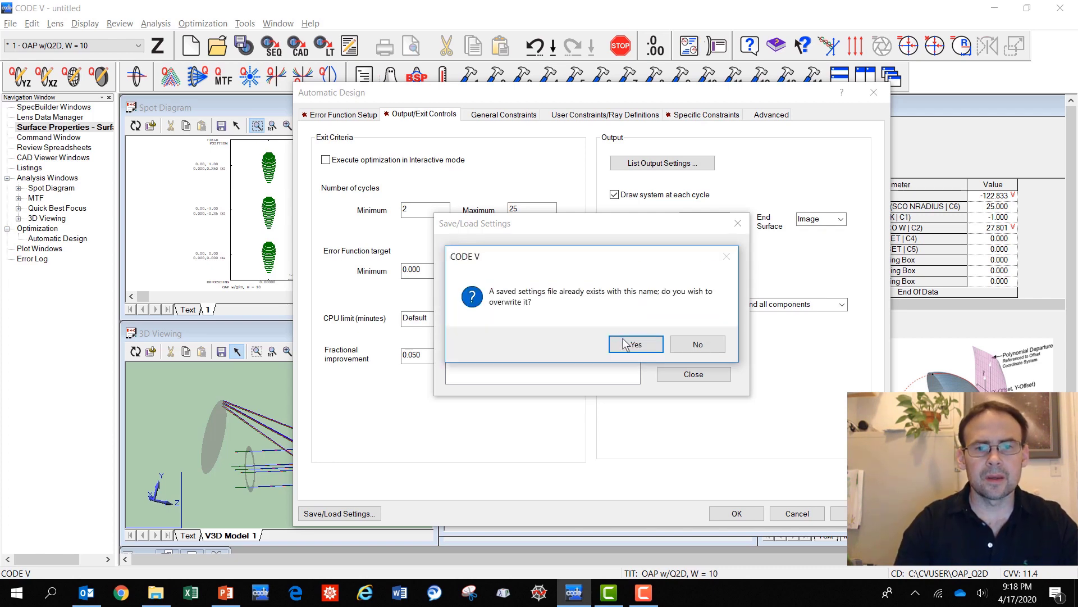
pyautogui.click(632, 348)
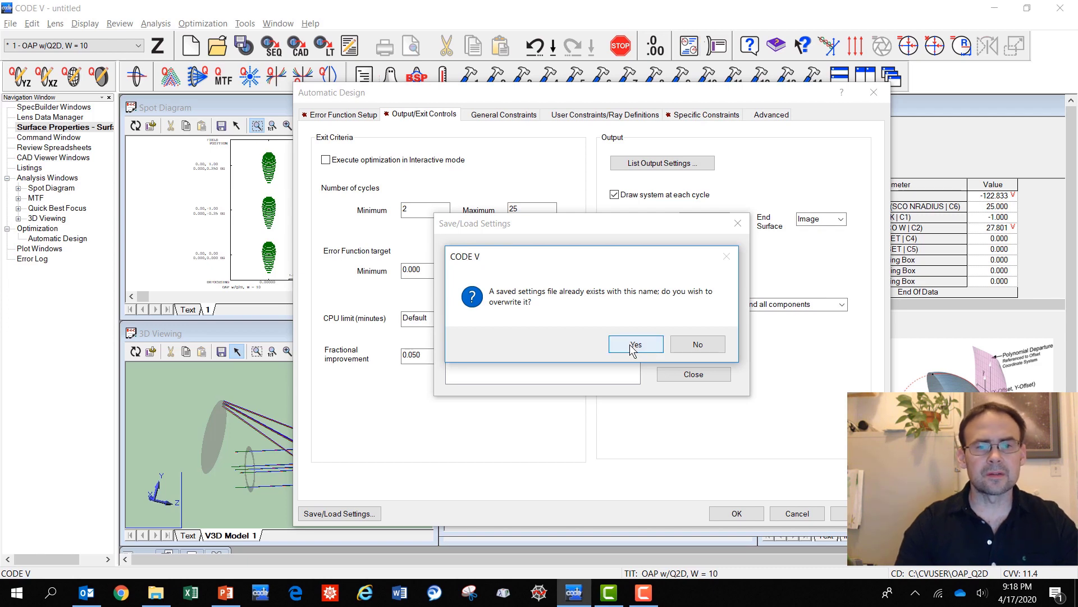
pyautogui.click(632, 349)
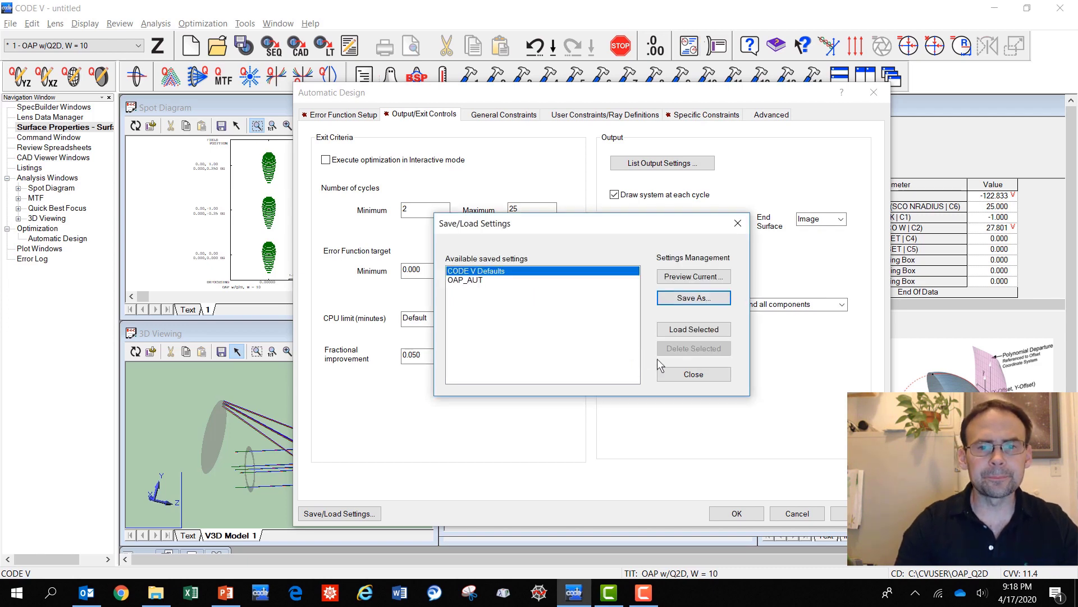
pyautogui.click(681, 372)
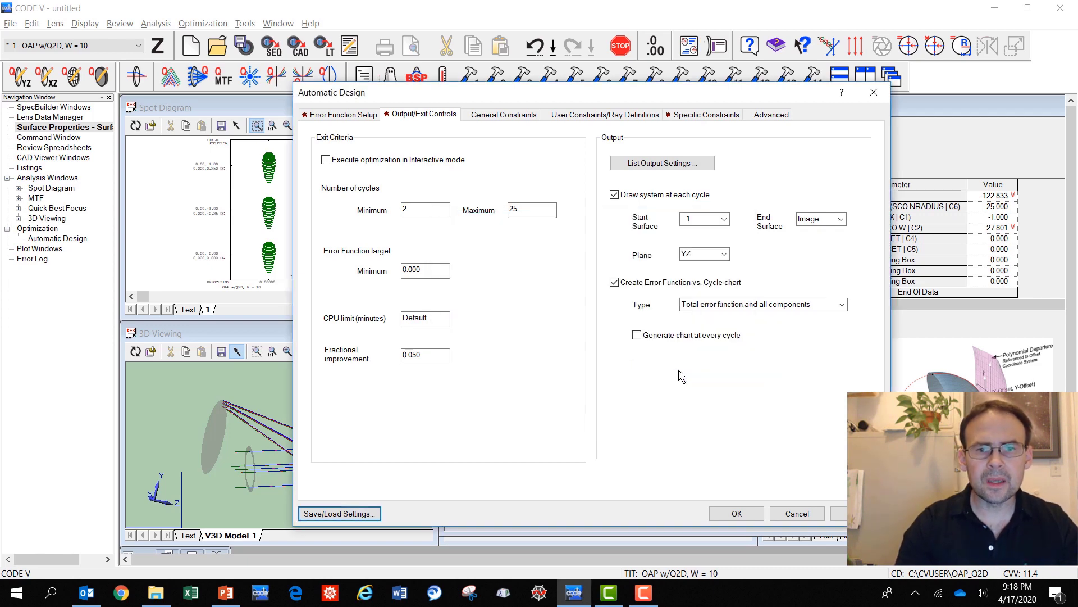
# Step: Cancel Automatic Design and open the maximized lens data table and surface 3 properties
pyautogui.click(793, 512)
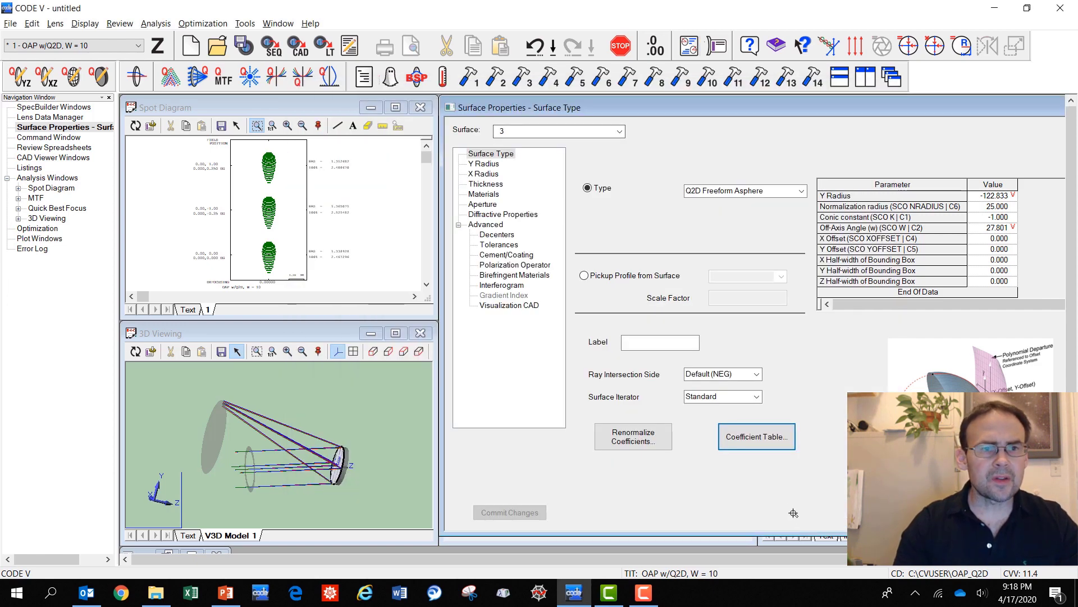
pyautogui.doubleClick(48, 117)
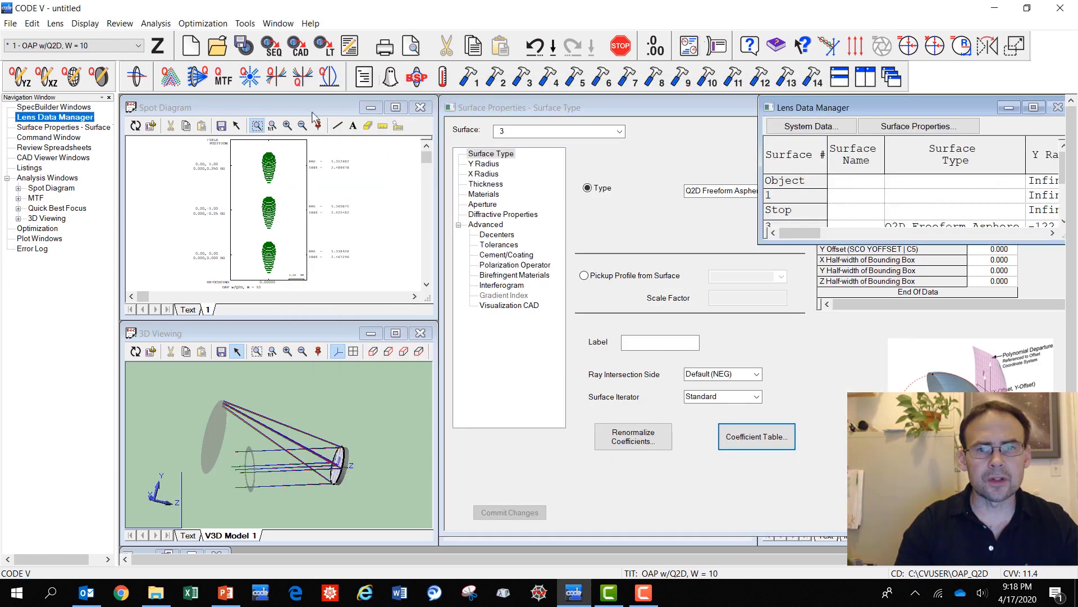
pyautogui.doubleClick(878, 101)
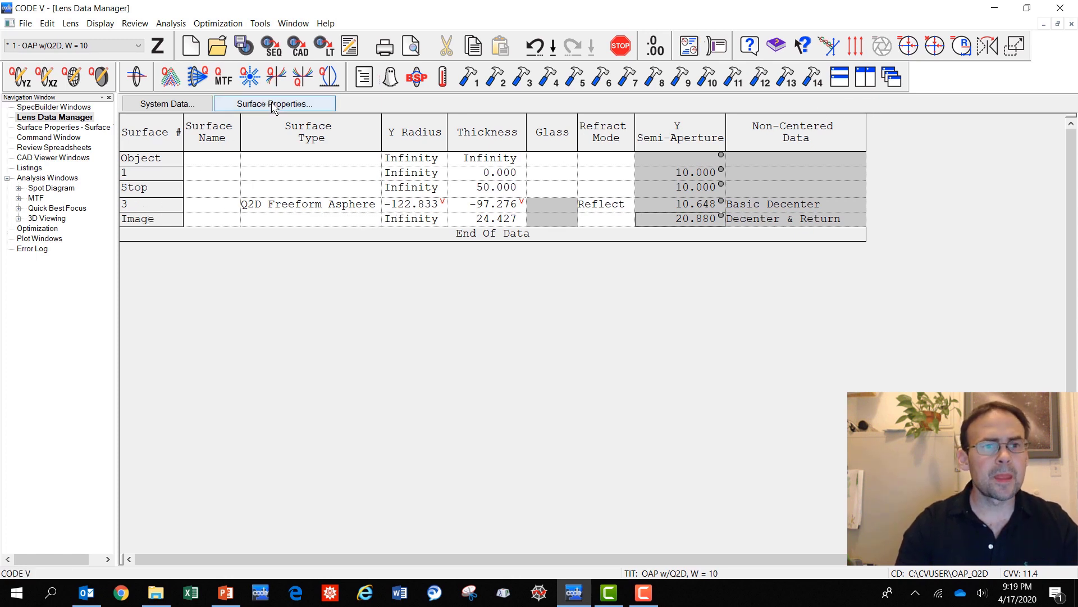
pyautogui.click(207, 204)
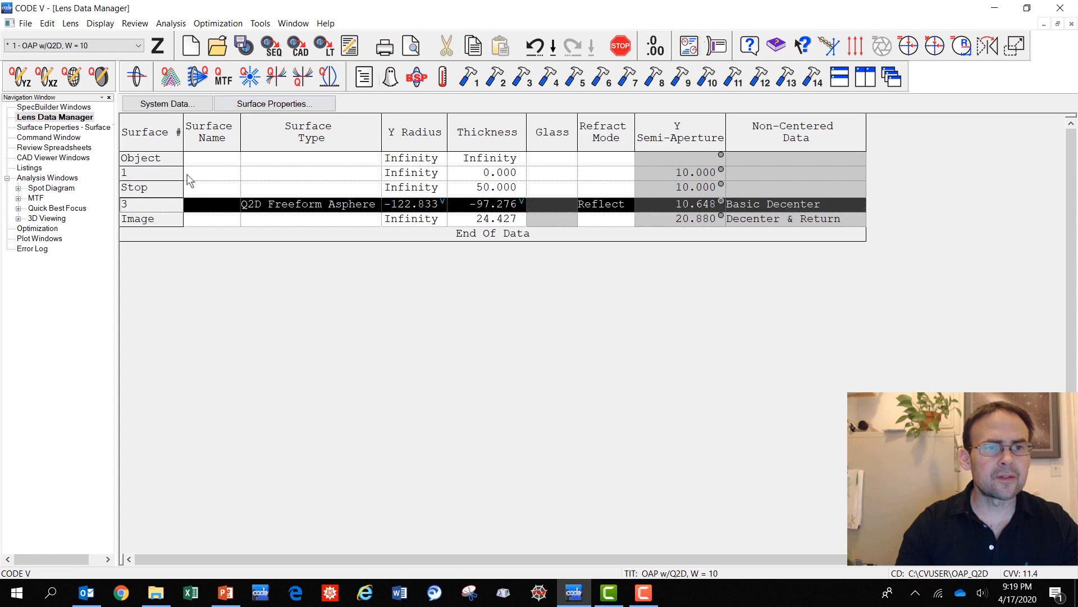
pyautogui.click(273, 104)
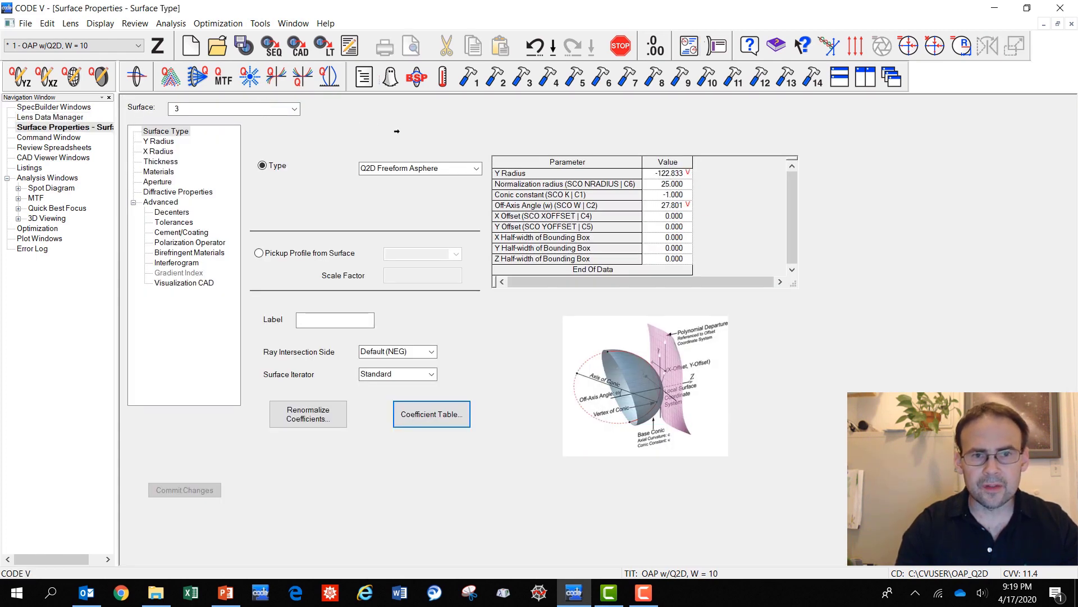
pyautogui.click(686, 204)
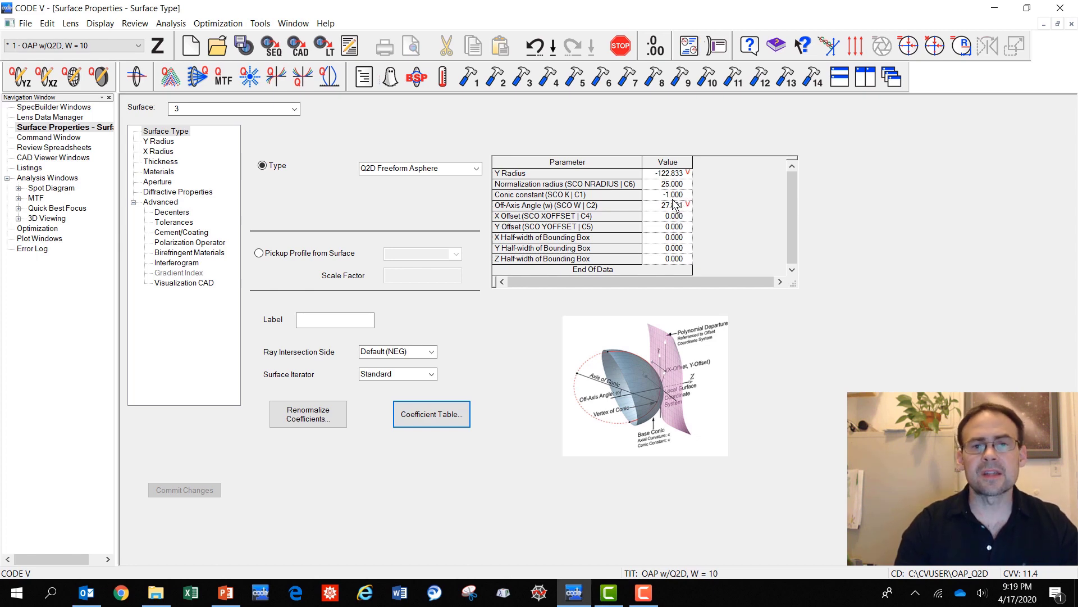
# Step: Show the Decentered Surfaces spreadsheet and tile all open windows
pyautogui.click(140, 25)
pyautogui.click(150, 39)
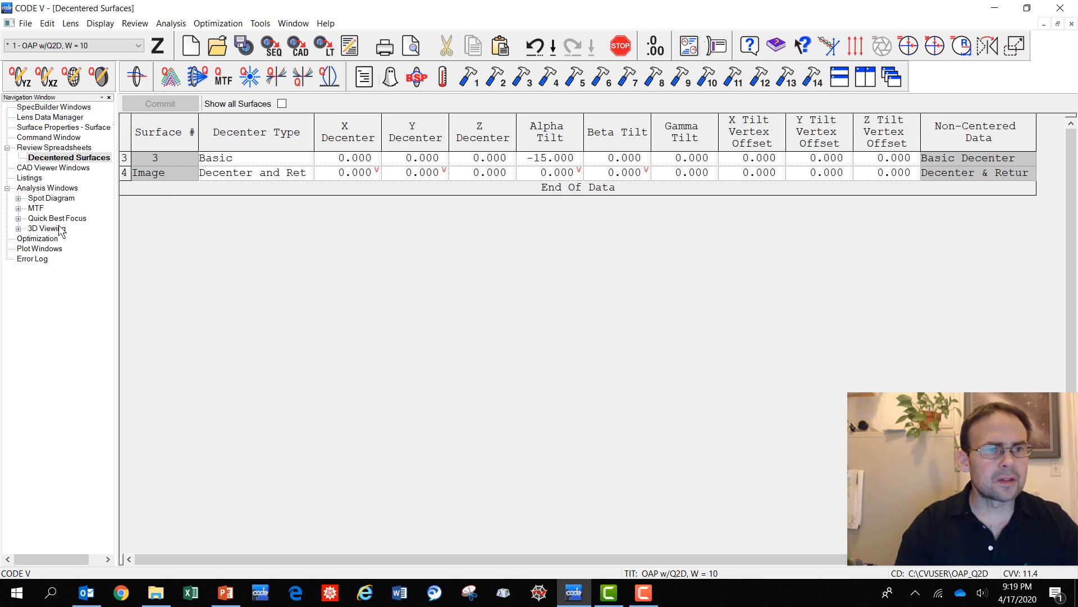
pyautogui.click(870, 79)
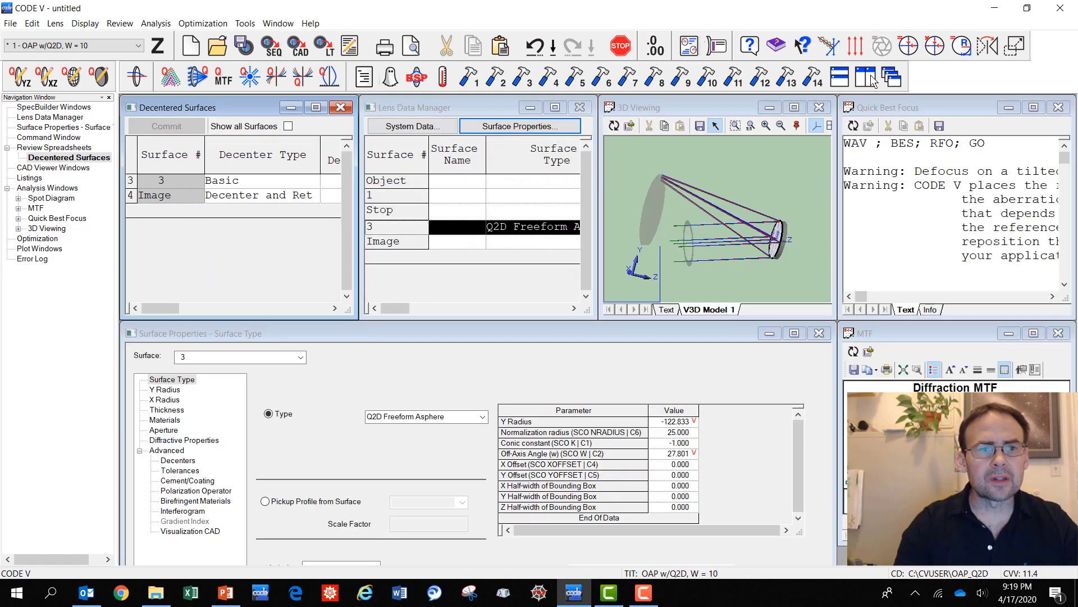
# Step: Load the OAP_AUT settings into Automatic Design and run it, reducing the error function to 14.71
pyautogui.click(203, 23)
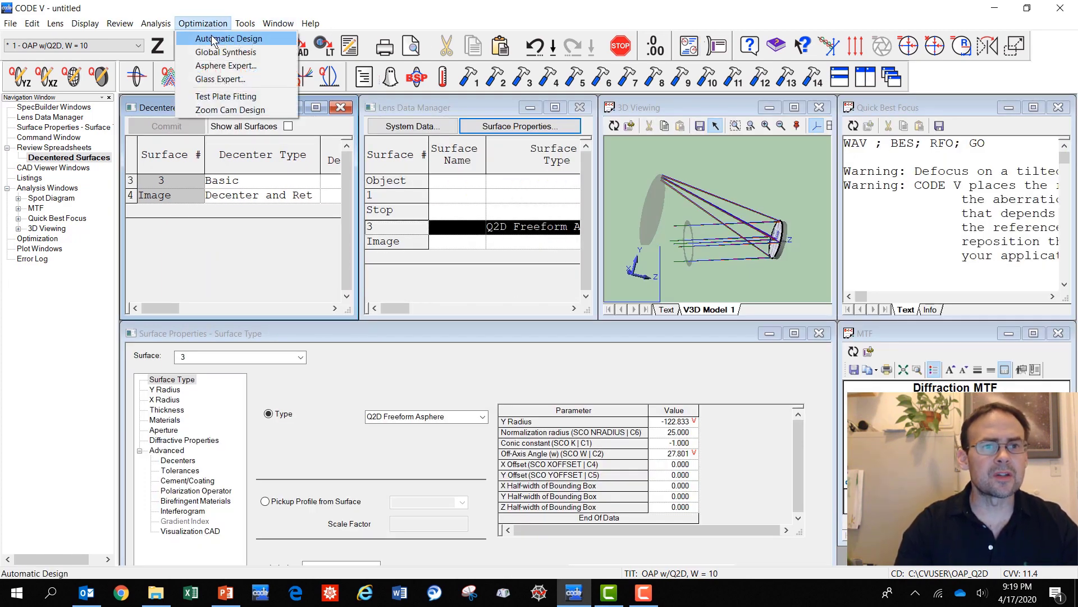
pyautogui.click(212, 39)
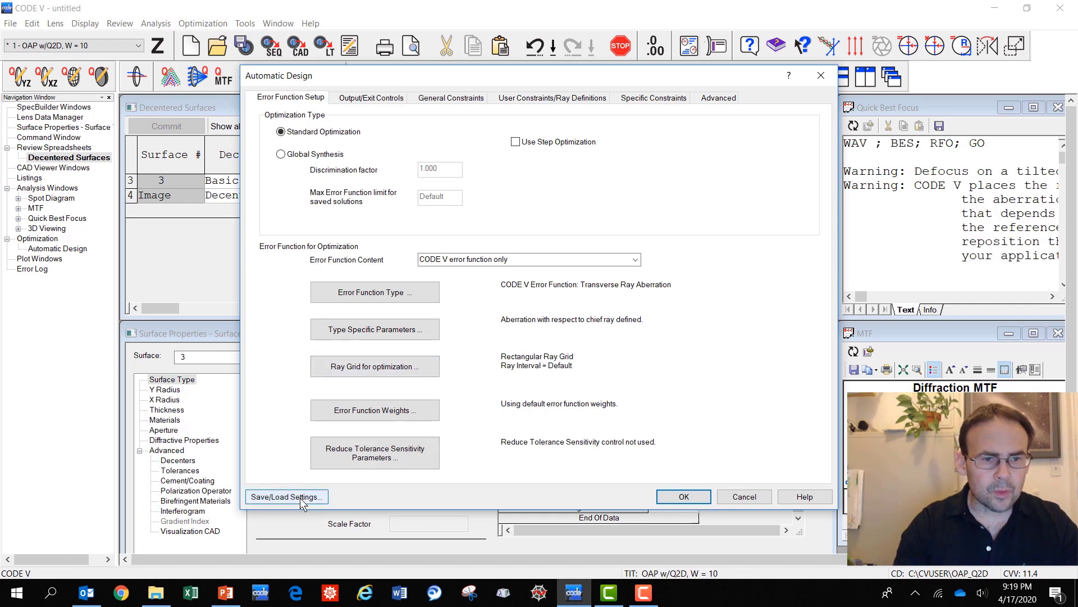
pyautogui.click(300, 497)
pyautogui.click(418, 264)
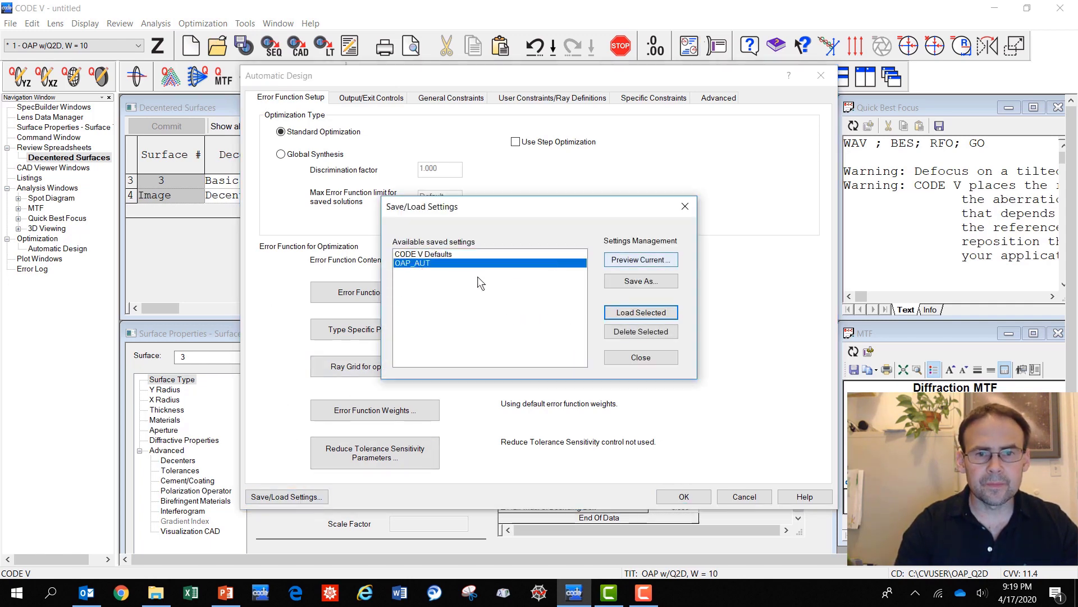
pyautogui.click(642, 314)
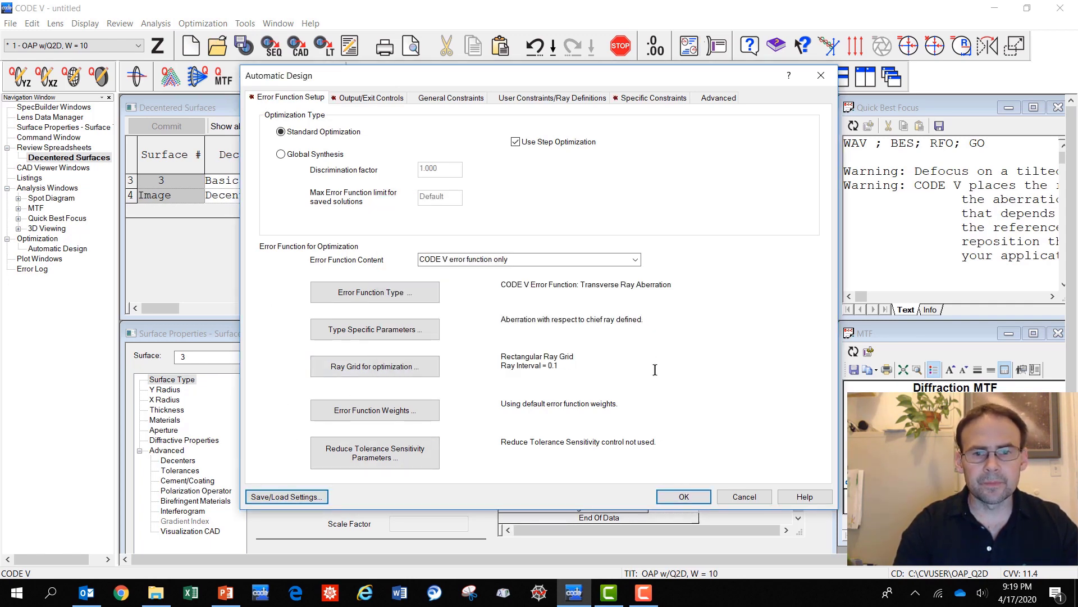
pyautogui.click(686, 497)
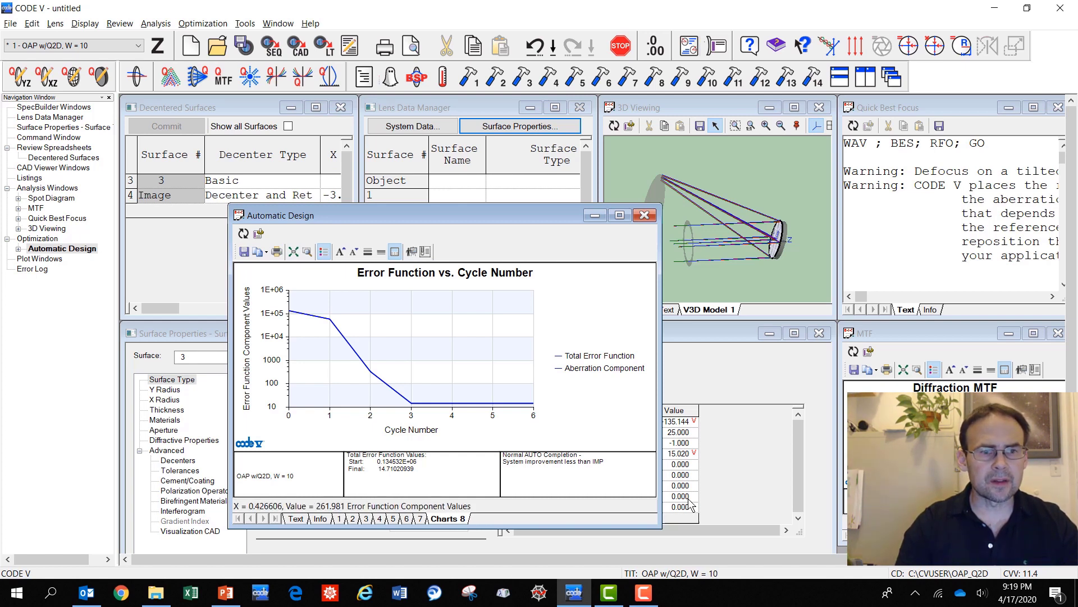
# Step: Regenerate and rotate the 3D mirror view, then update the spot diagram (RMS 0.015787, 0.018469, 0.002387 mm)
pyautogui.doubleClick(687, 106)
pyautogui.click(130, 103)
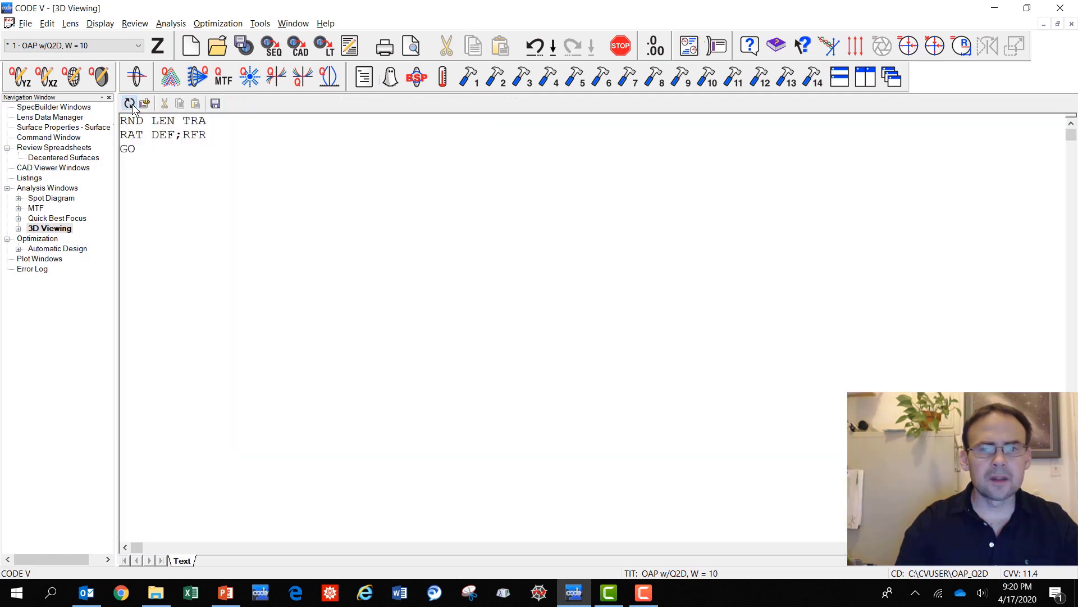
pyautogui.moveTo(597, 313); pyautogui.dragTo(632, 360)
pyautogui.moveTo(772, 360); pyautogui.dragTo(707, 282)
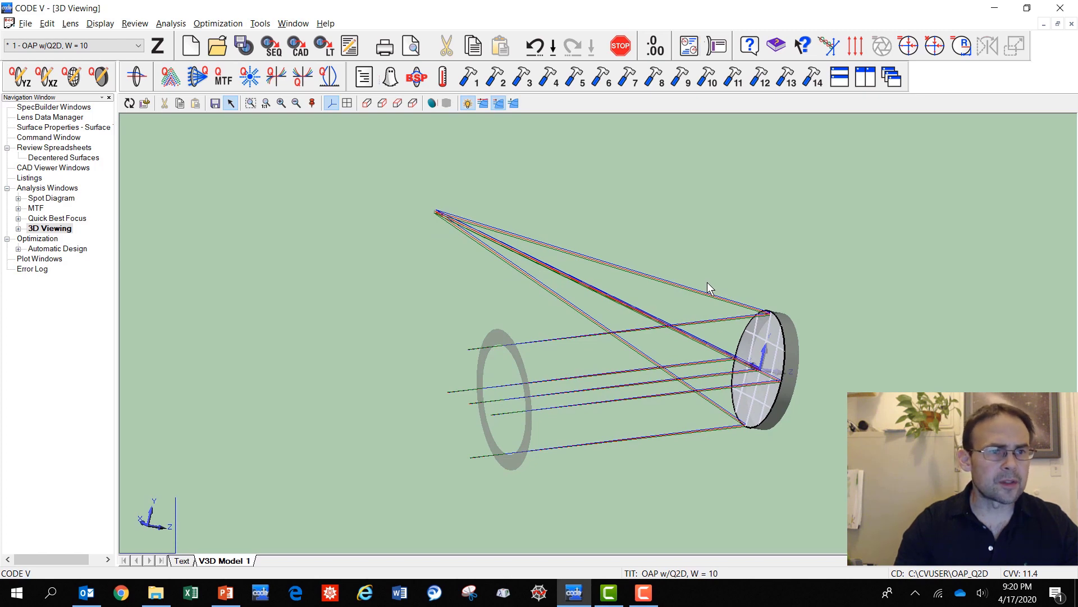
pyautogui.doubleClick(64, 199)
pyautogui.click(131, 103)
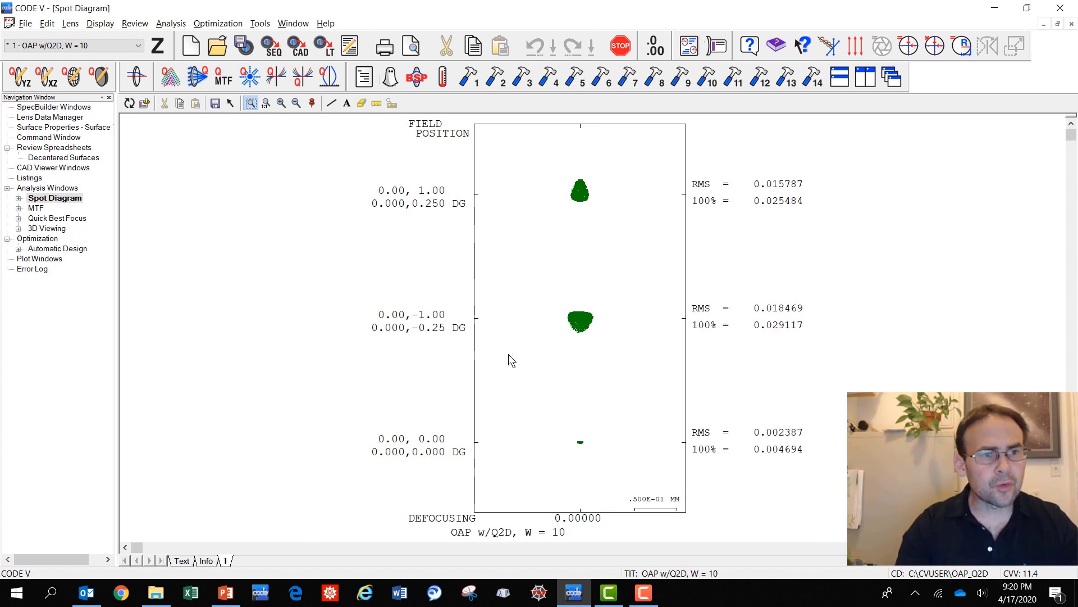
# Step: In surface 3's freeform coefficient table, make coefficients R**3 through R**13 variable
pyautogui.doubleClick(58, 128)
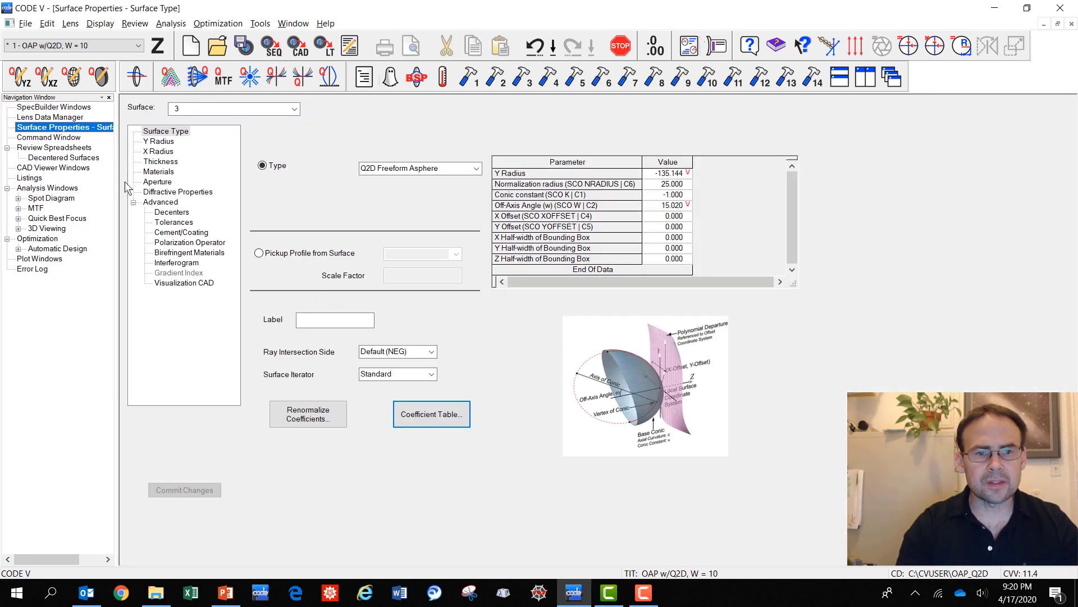
pyautogui.click(431, 419)
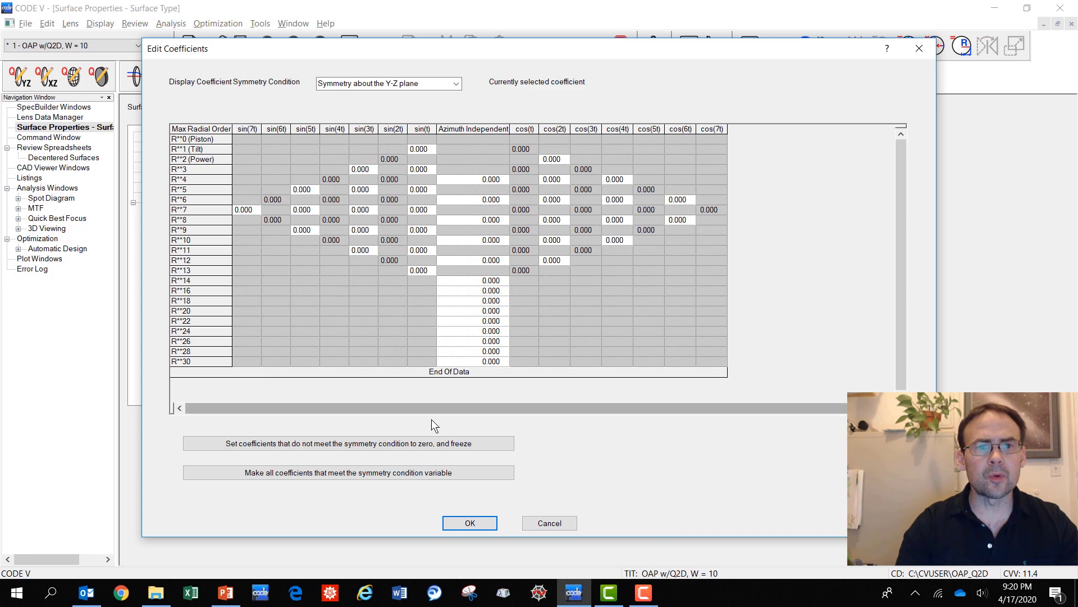
pyautogui.click(186, 169)
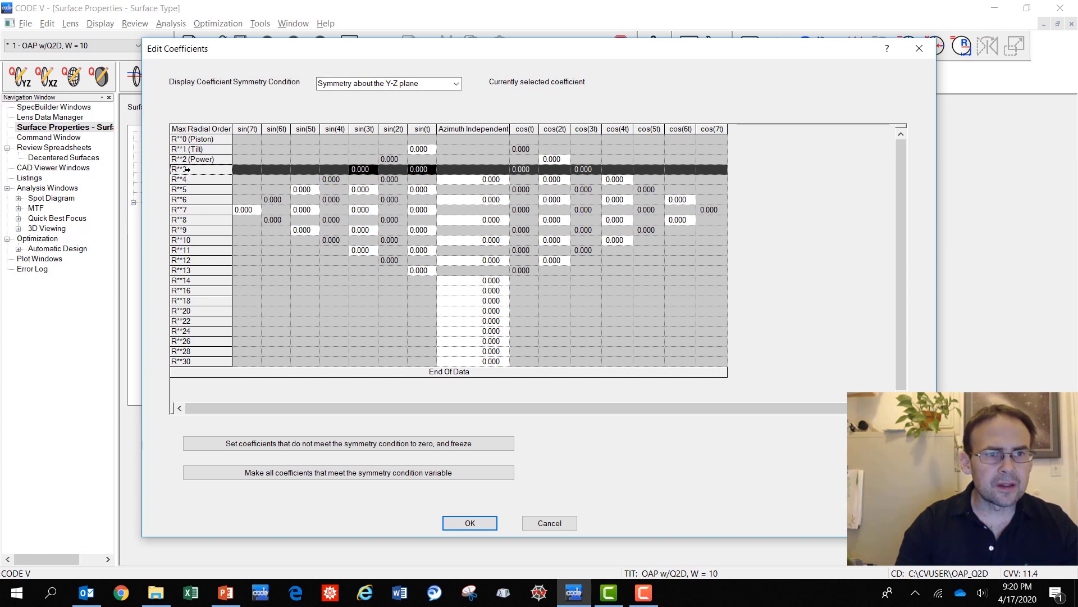
pyautogui.moveTo(185, 169); pyautogui.dragTo(204, 270)
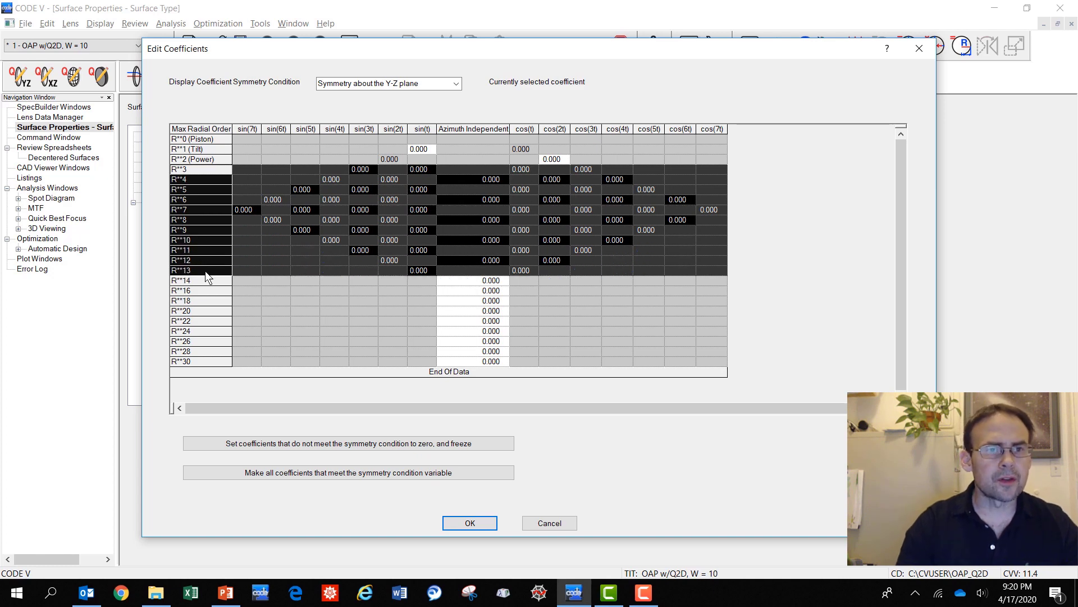
pyautogui.rightClick(239, 208)
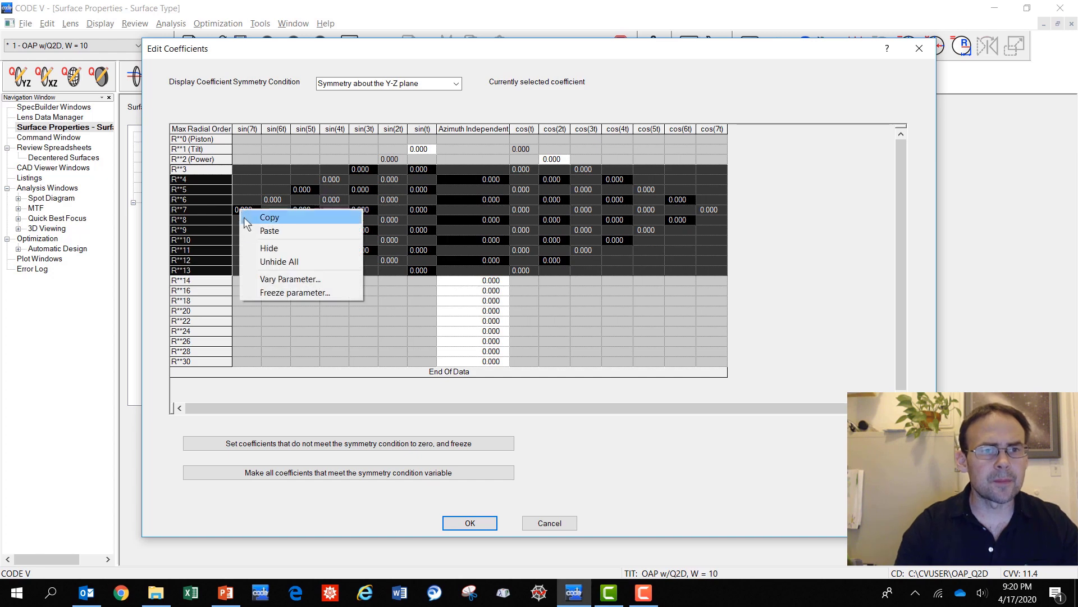
pyautogui.click(278, 281)
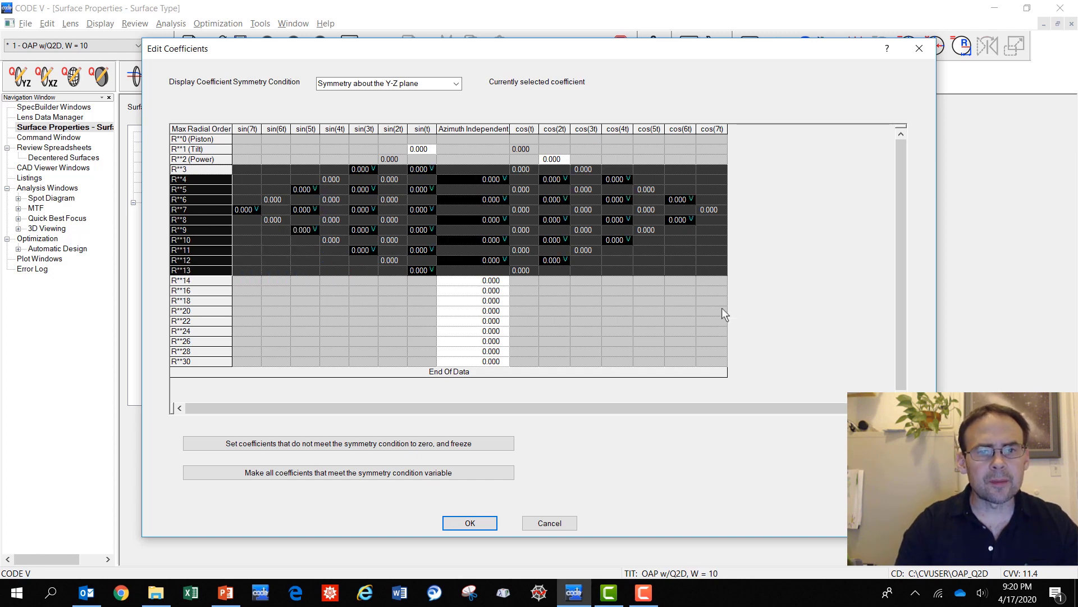
# Step: Leave coupling unchanged, keep Y-Z plane symmetry for the coefficients, and accept the table
pyautogui.doubleClick(489, 179)
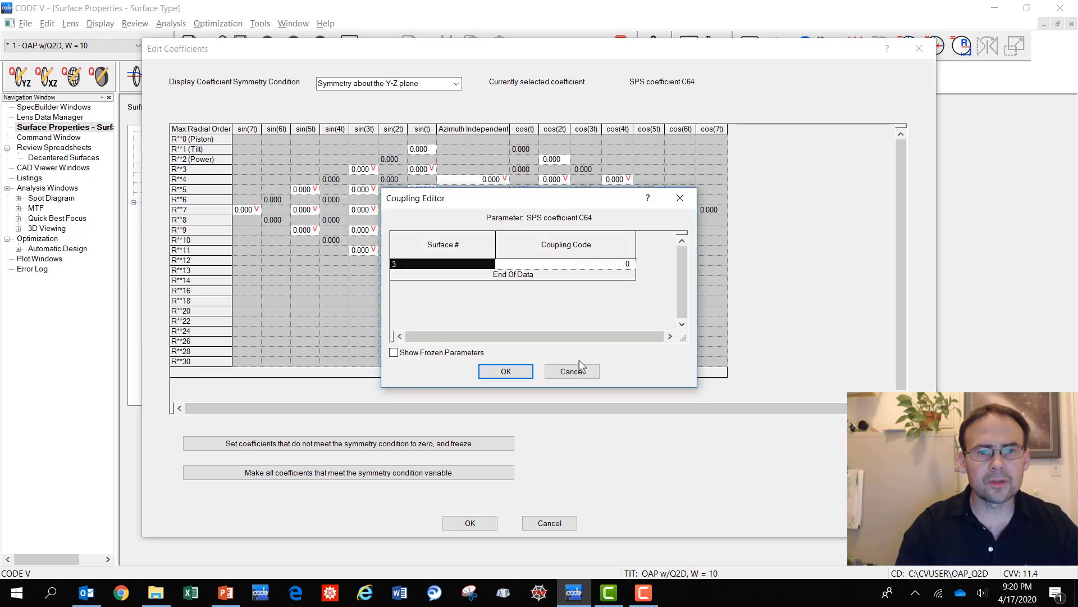
pyautogui.click(575, 370)
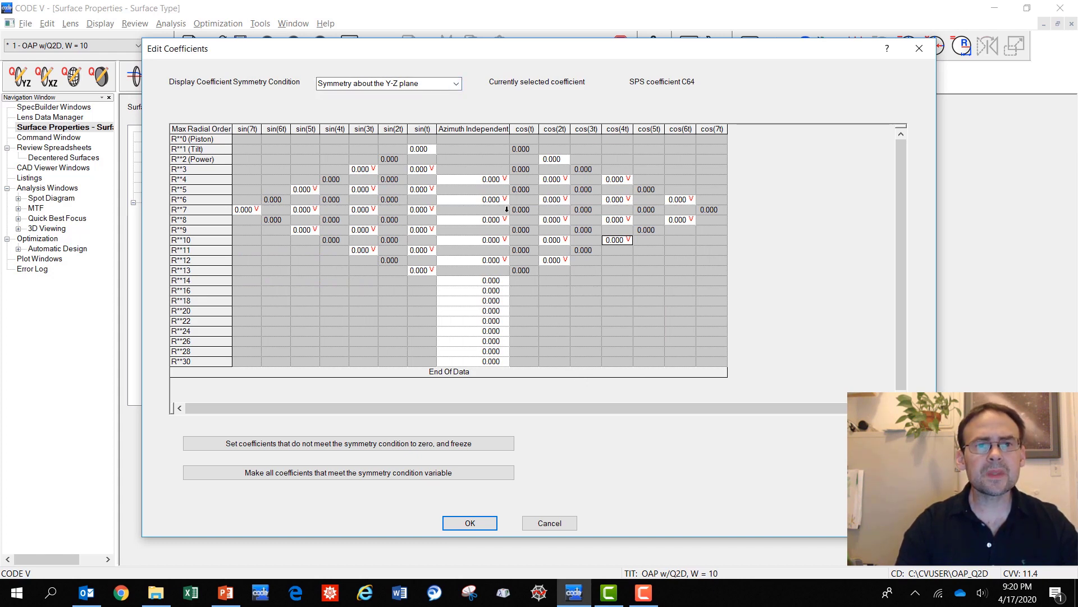
pyautogui.click(456, 83)
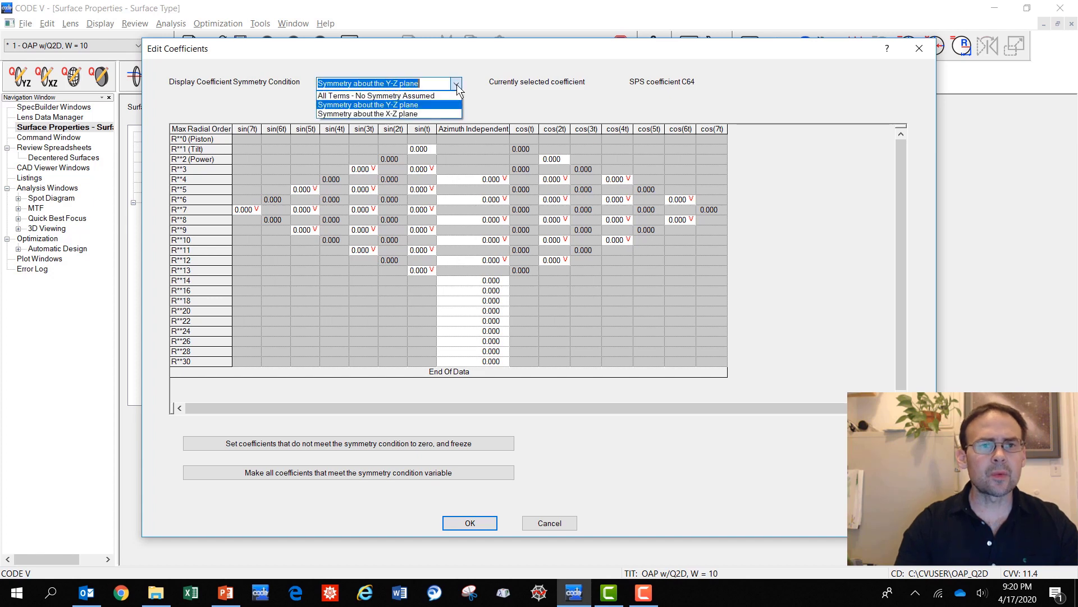
pyautogui.click(422, 114)
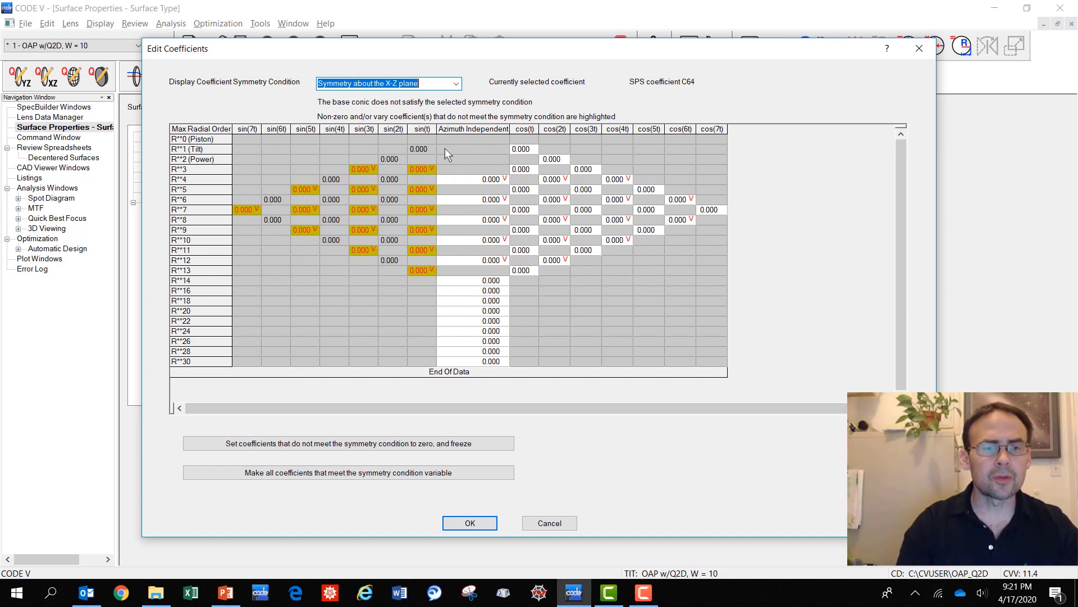
pyautogui.click(455, 84)
pyautogui.click(413, 105)
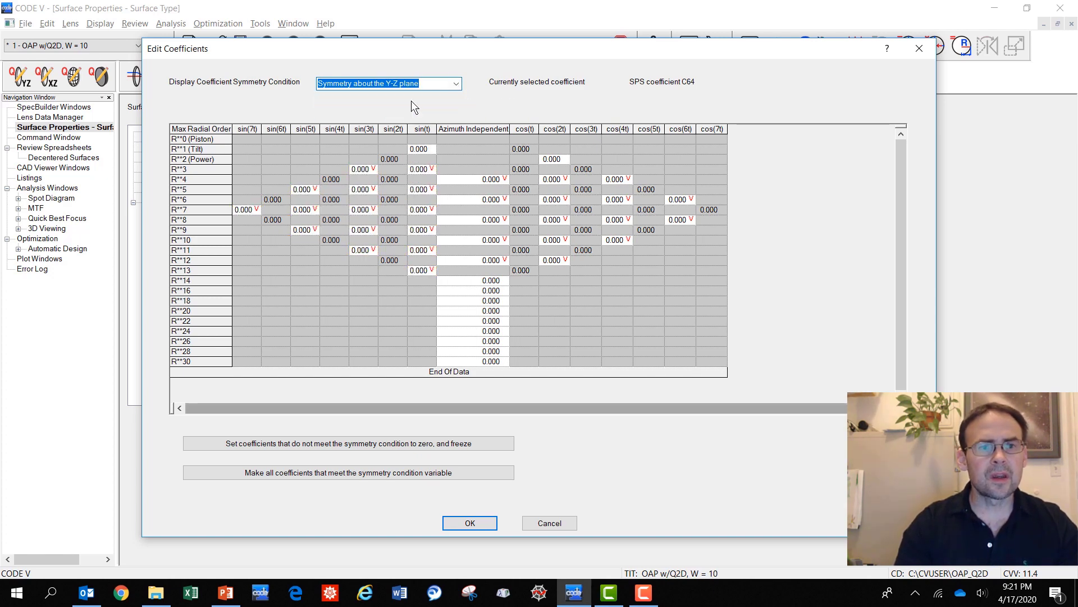
pyautogui.click(469, 523)
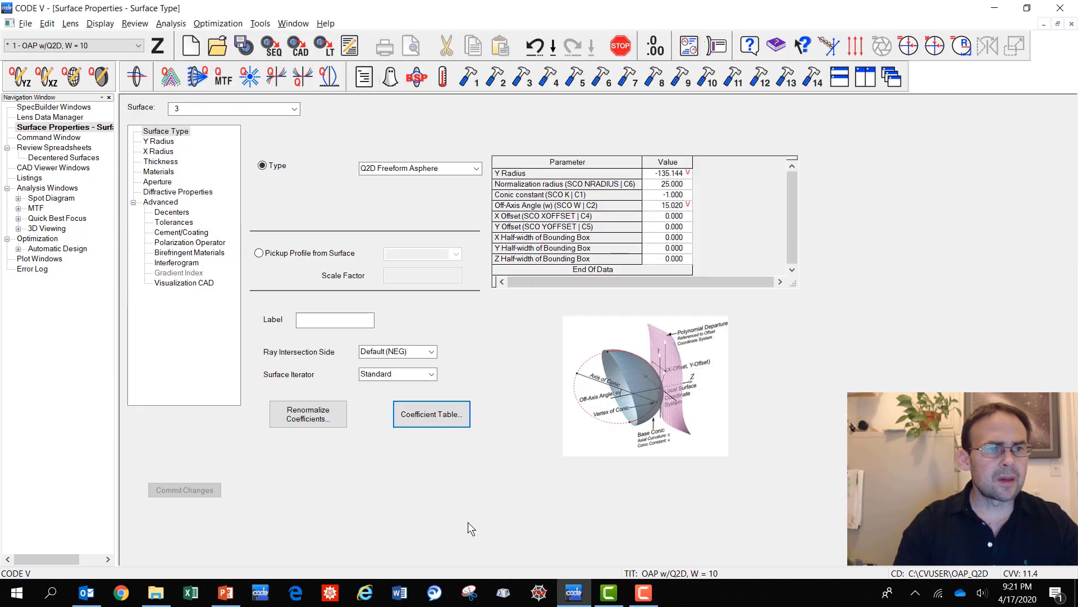
# Step: Rerun Automatic Design and update the spot diagram to RMS 0.011367, 0.010931 and 0.001955 mm
pyautogui.click(50, 251)
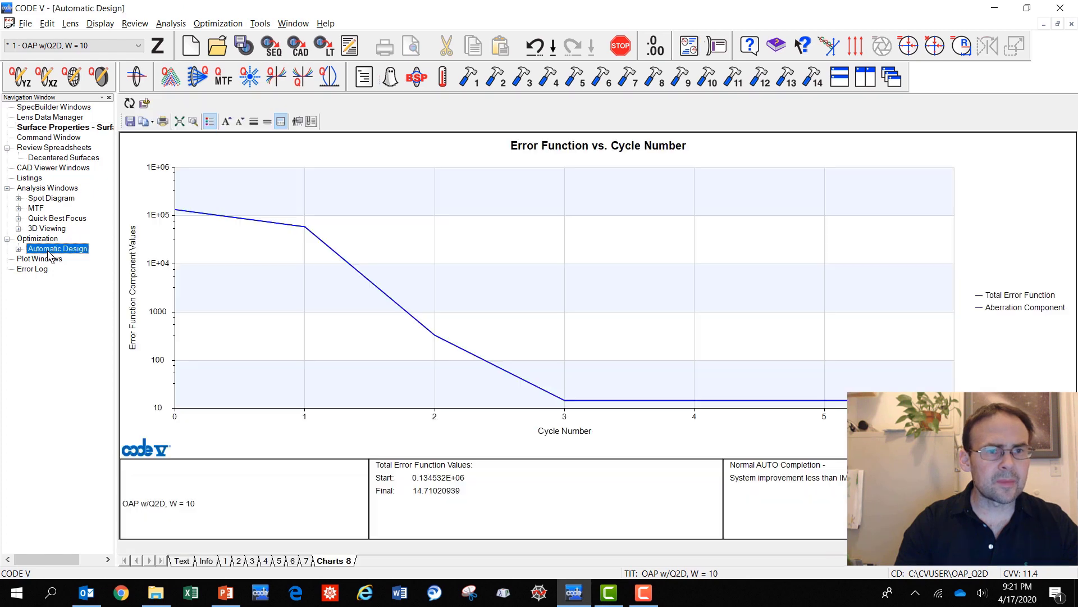
pyautogui.click(225, 561)
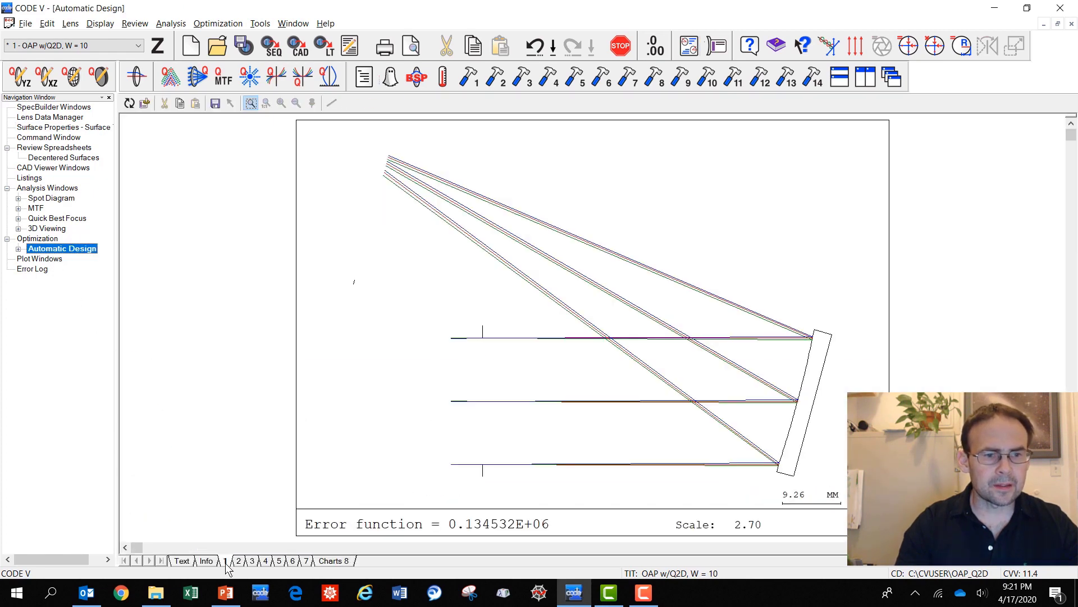
pyautogui.click(129, 103)
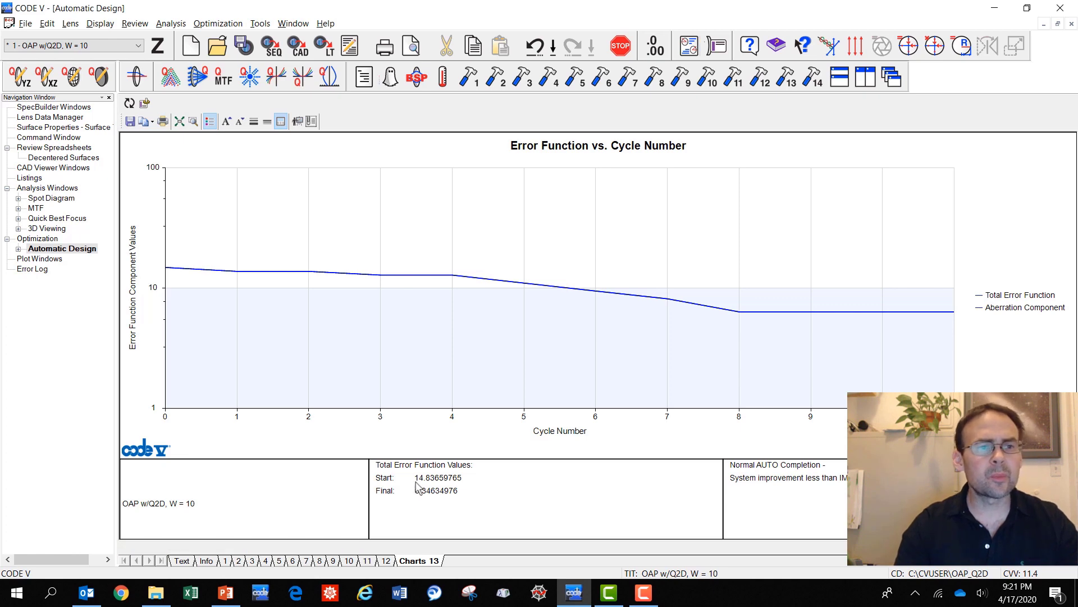
pyautogui.click(48, 199)
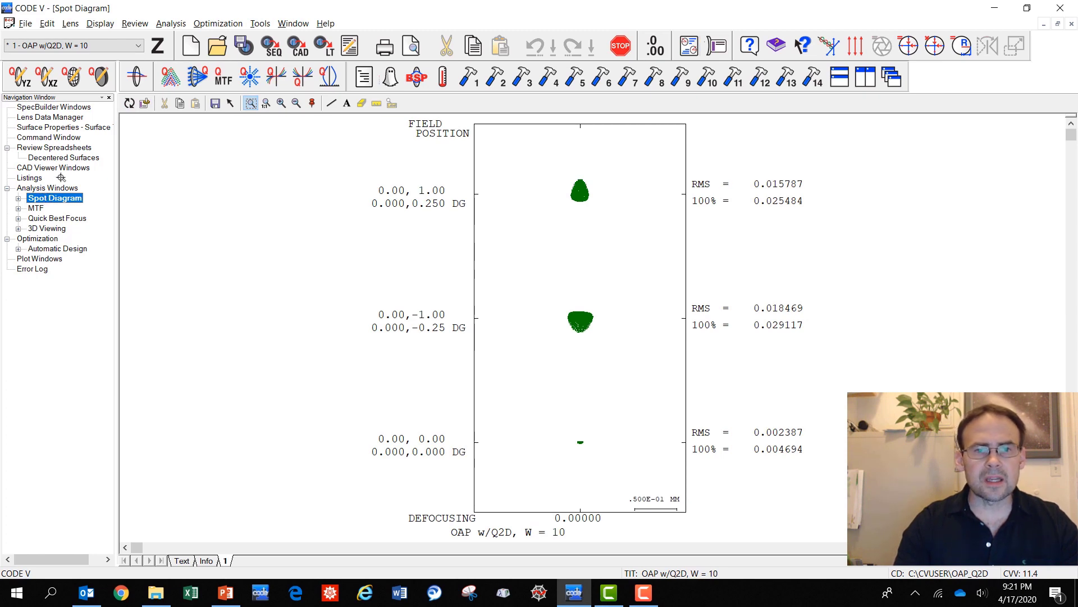
pyautogui.click(131, 104)
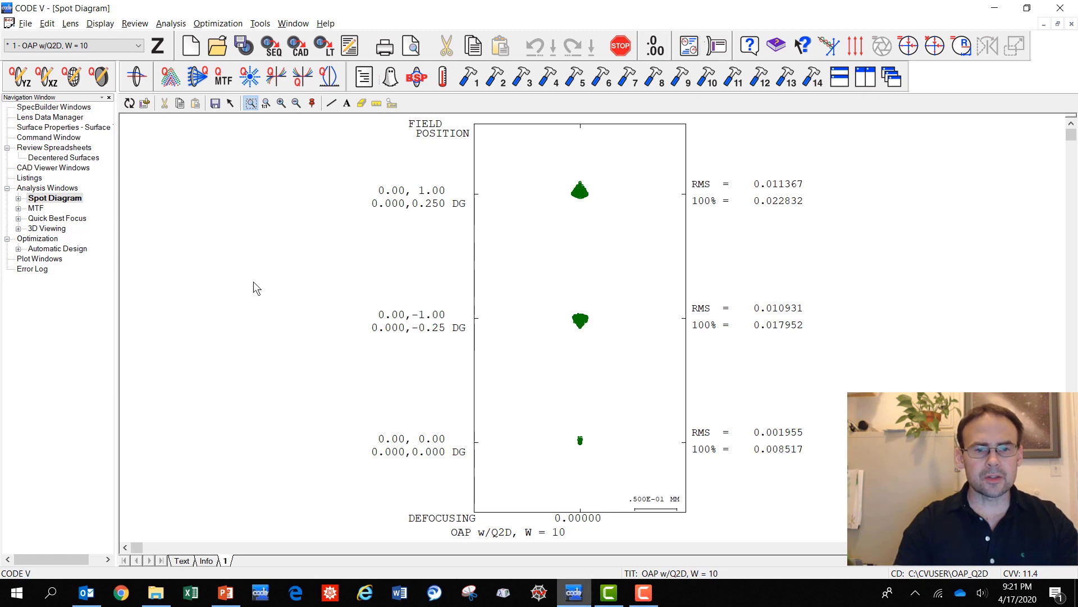
# Step: Tile the windows and set surface 3's Y offset (C5) to Vary Parameter in Surface Properties
pyautogui.click(863, 83)
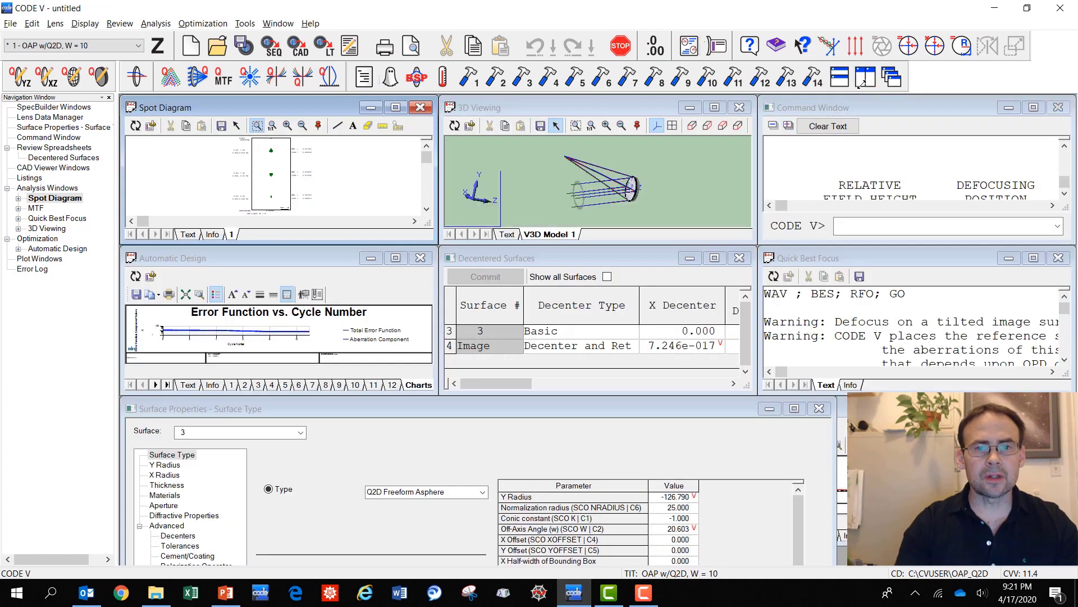
pyautogui.moveTo(627, 408); pyautogui.dragTo(619, 109)
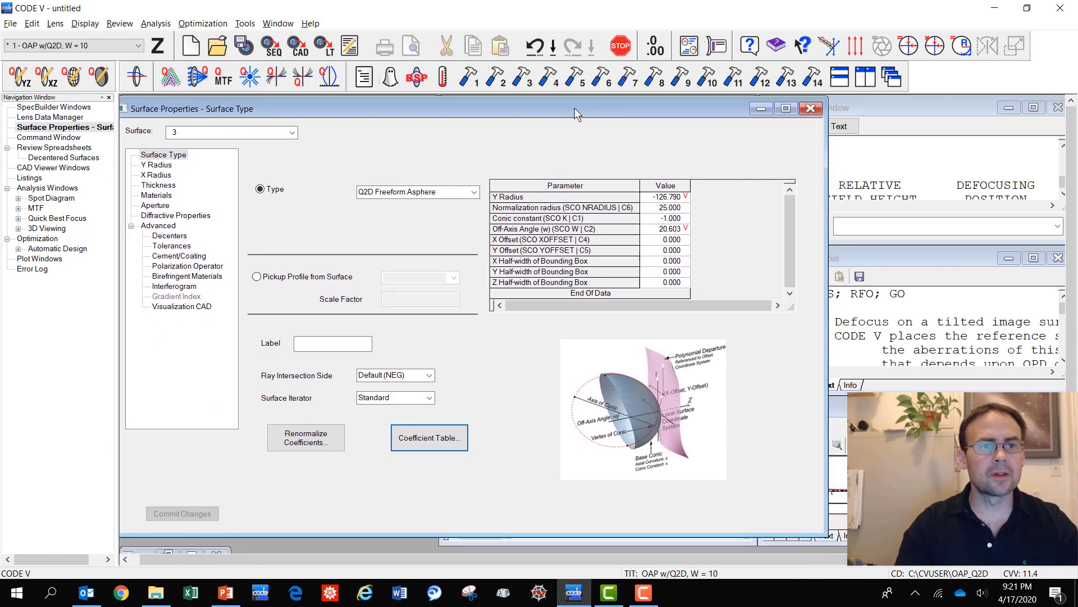
pyautogui.click(671, 249)
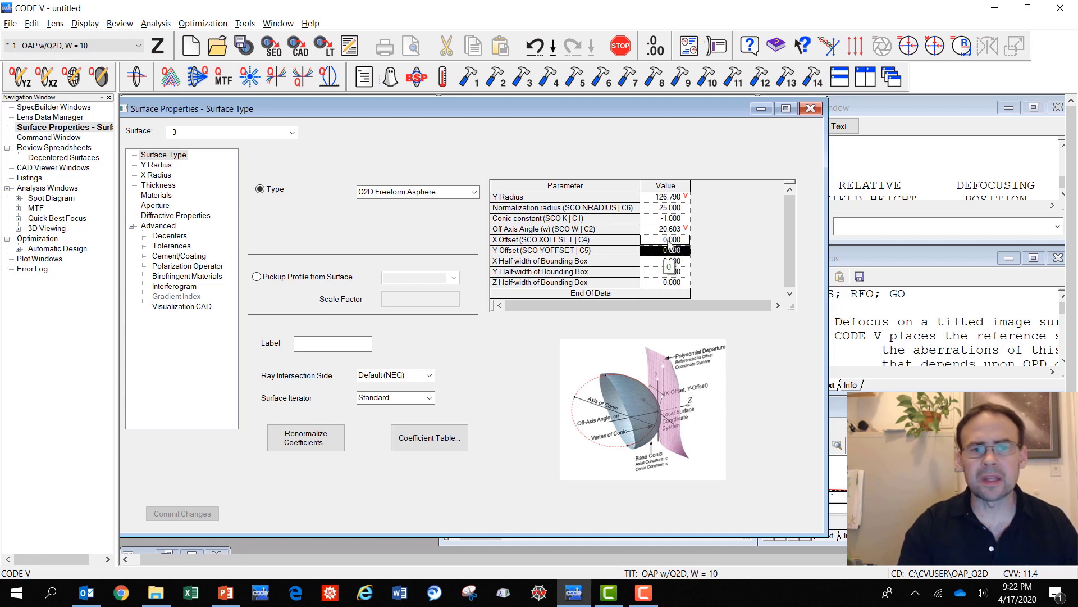
pyautogui.rightClick(666, 251)
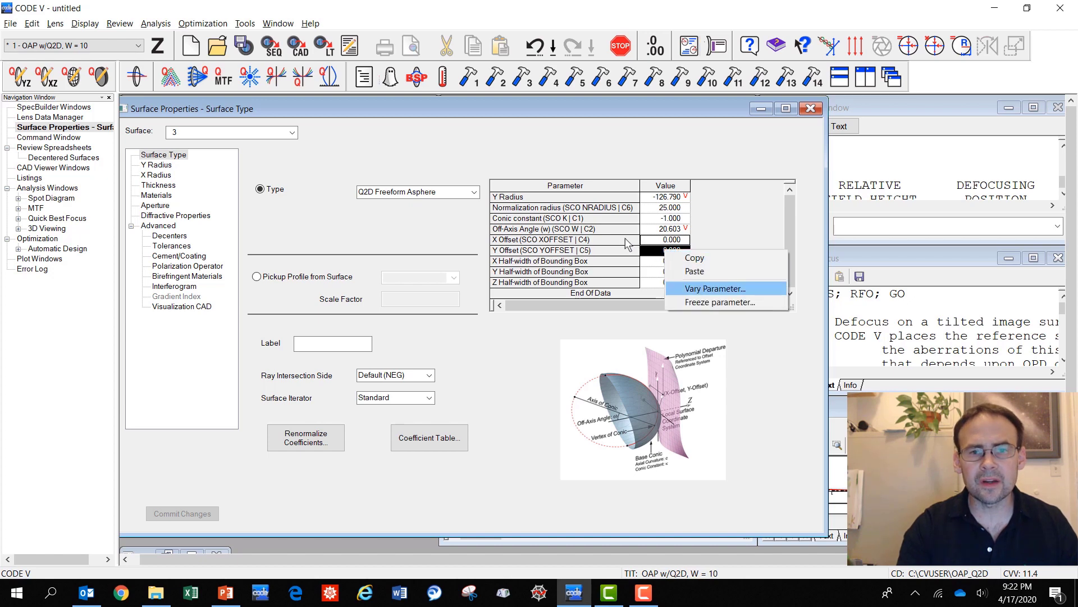
pyautogui.click(626, 242)
pyautogui.rightClick(676, 253)
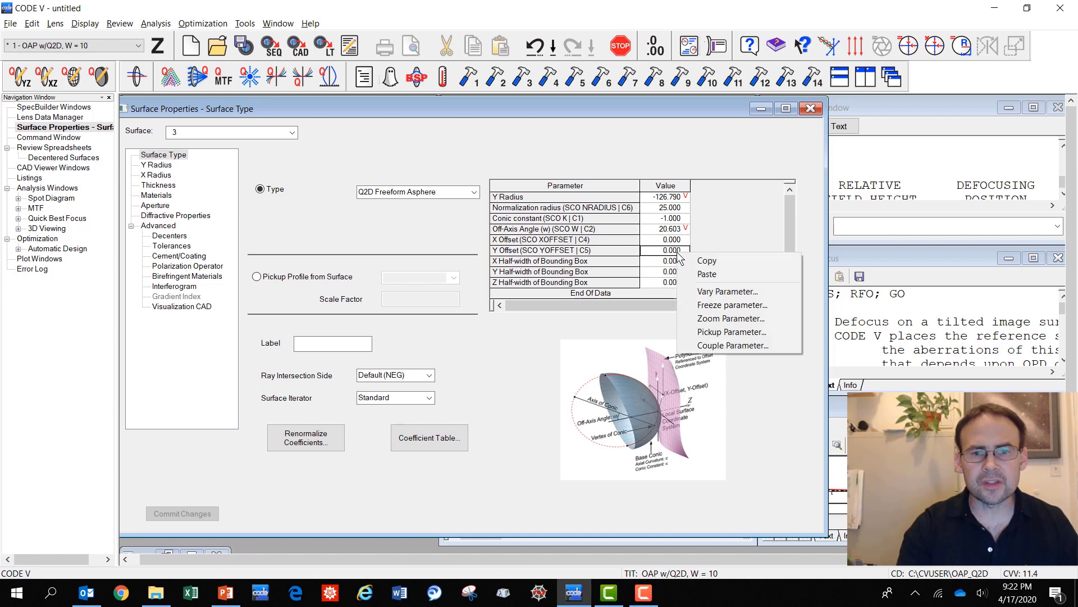
pyautogui.click(706, 293)
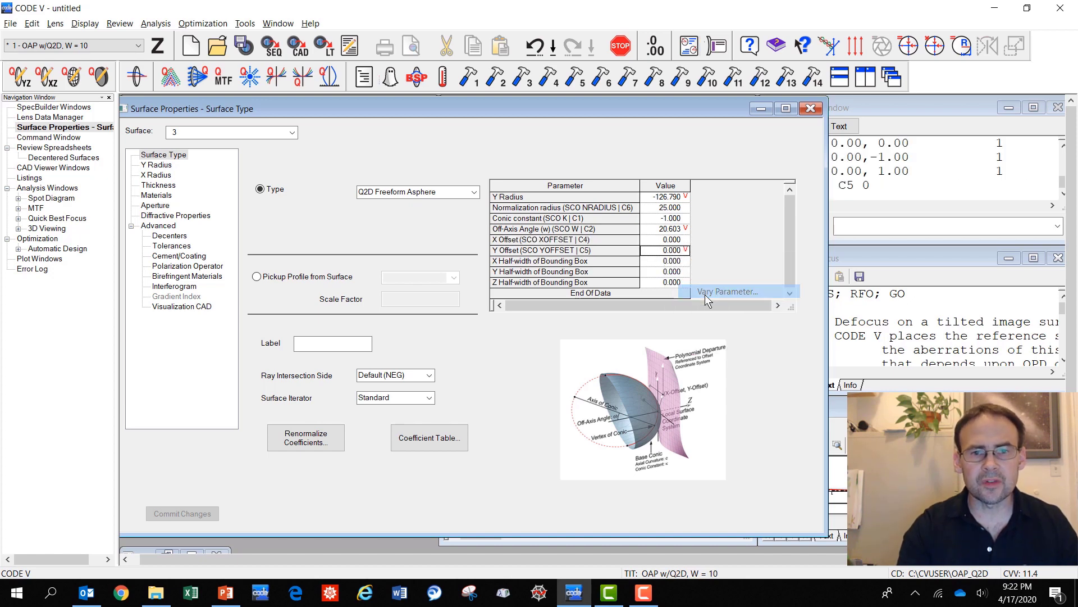
# Step: Rerun Automatic Design (error function 6.346 to 5.321) and update spots to RMS 0.009908, 0.010139, 0.002401 mm
pyautogui.doubleClick(48, 251)
pyautogui.doubleClick(248, 252)
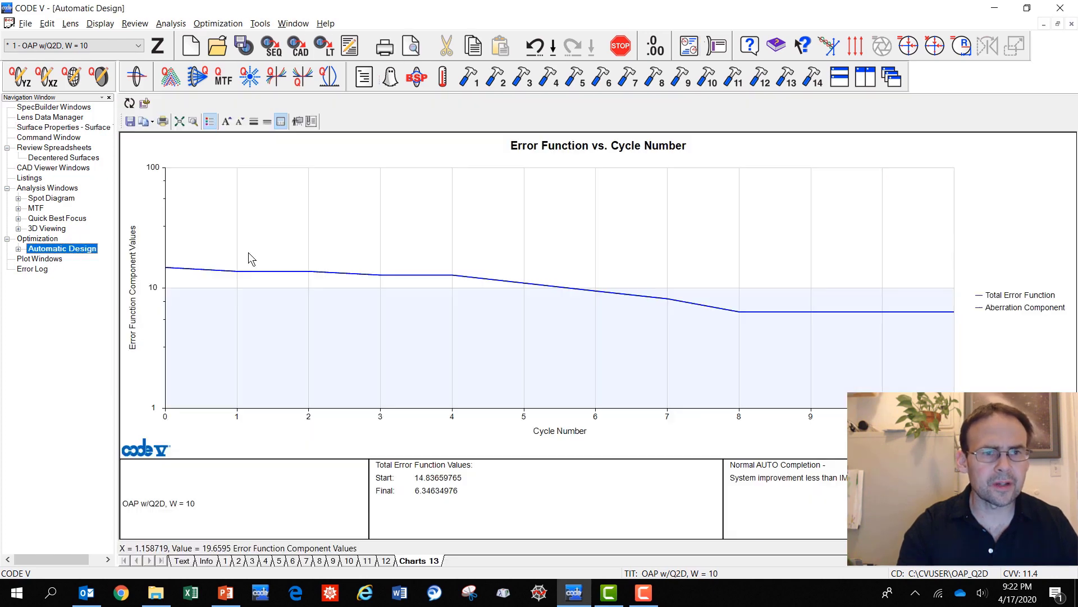
pyautogui.click(129, 101)
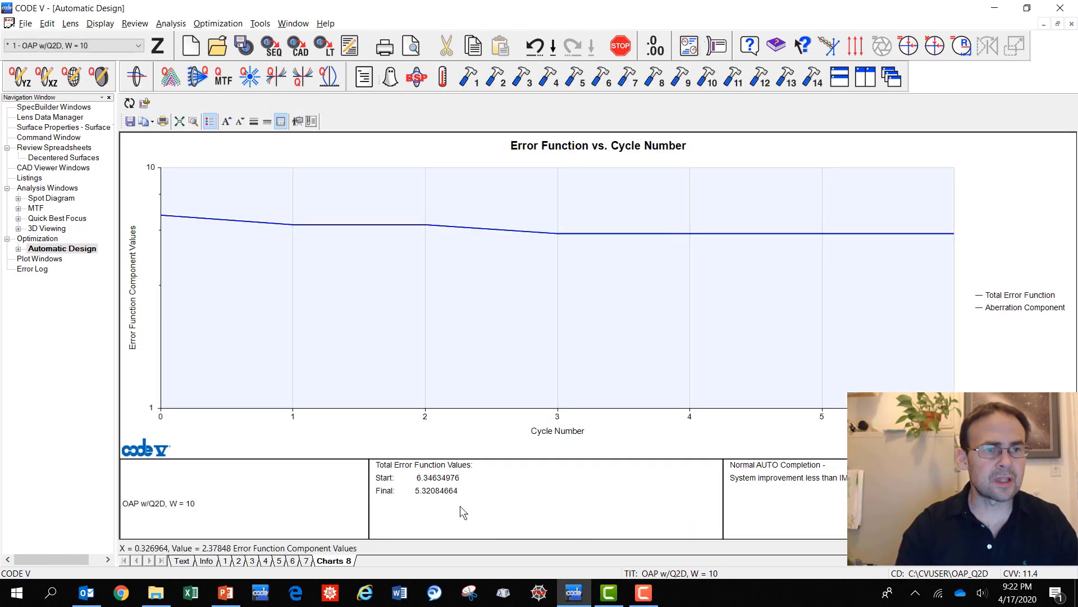
pyautogui.click(40, 199)
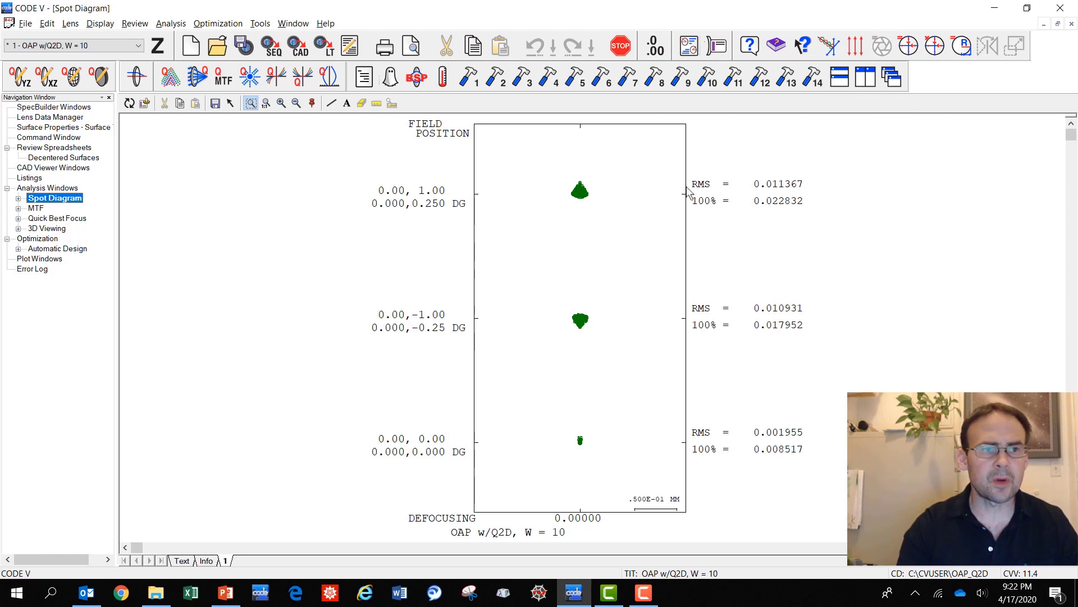
pyautogui.click(129, 103)
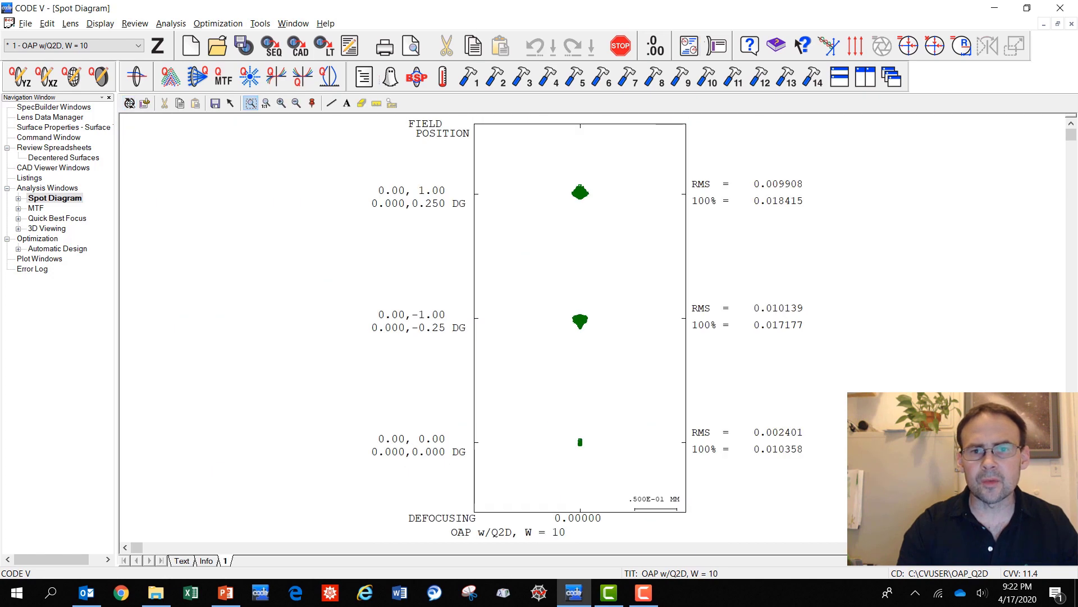